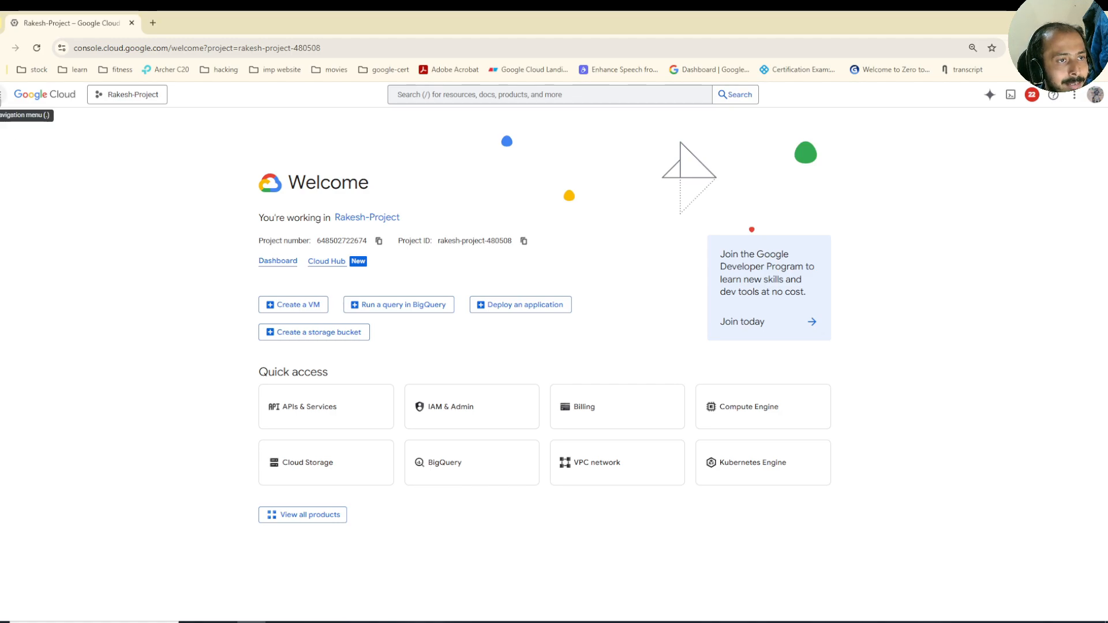
# Step: Open the Metrics explorer in the project's Observability Monitoring section
pyautogui.click(2, 97)
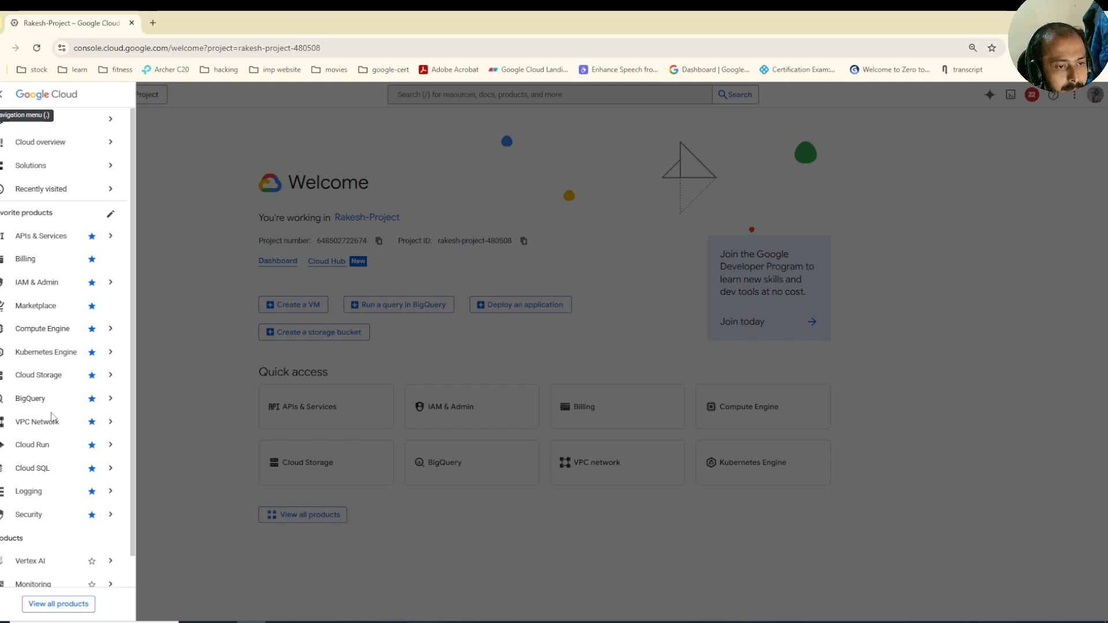
pyautogui.moveTo(50, 498)
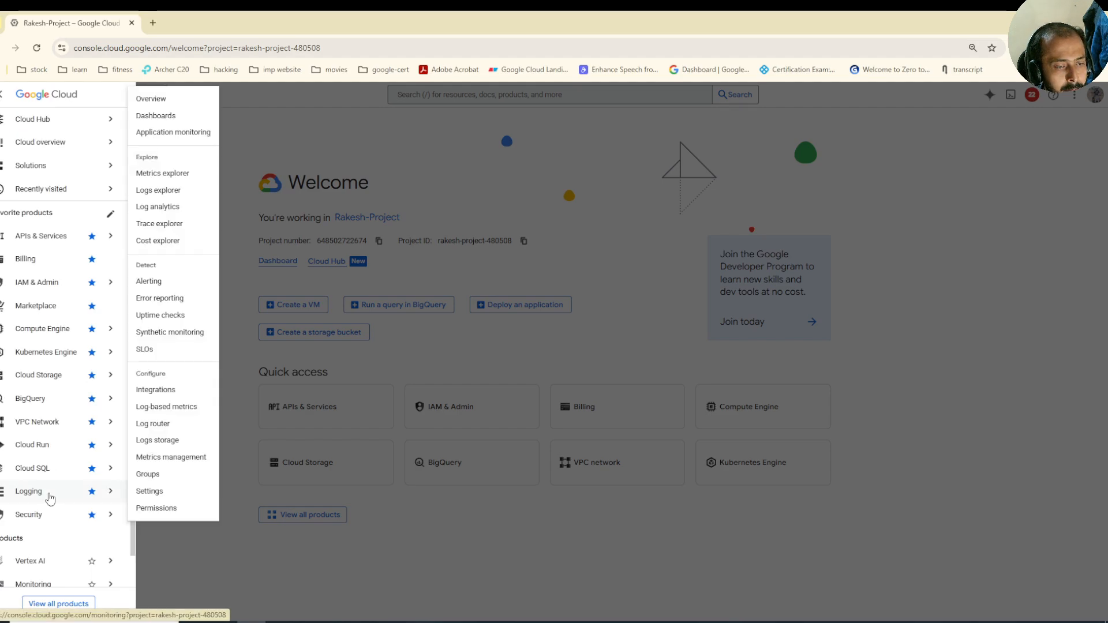
pyautogui.click(152, 100)
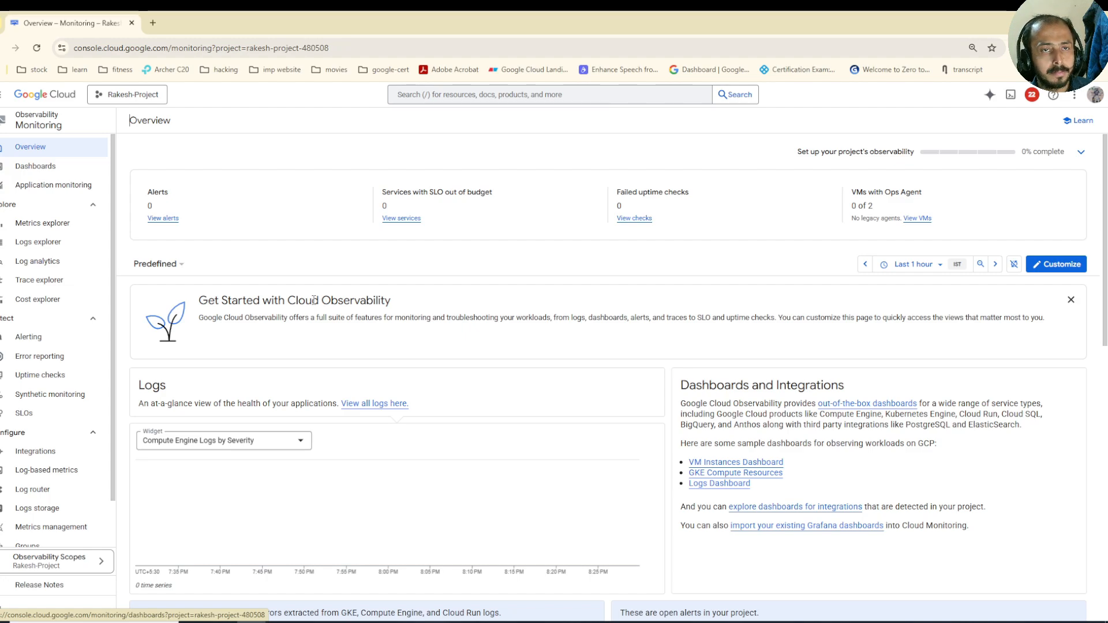
pyautogui.click(45, 229)
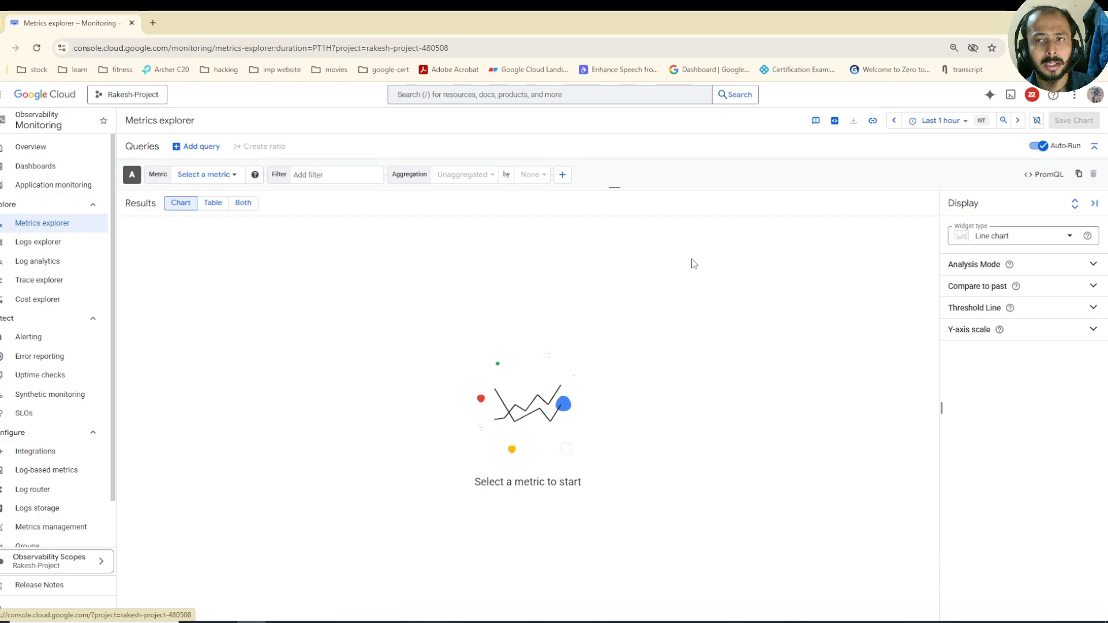
# Step: Add a second query to the Metrics explorer and delete query A
pyautogui.click(195, 149)
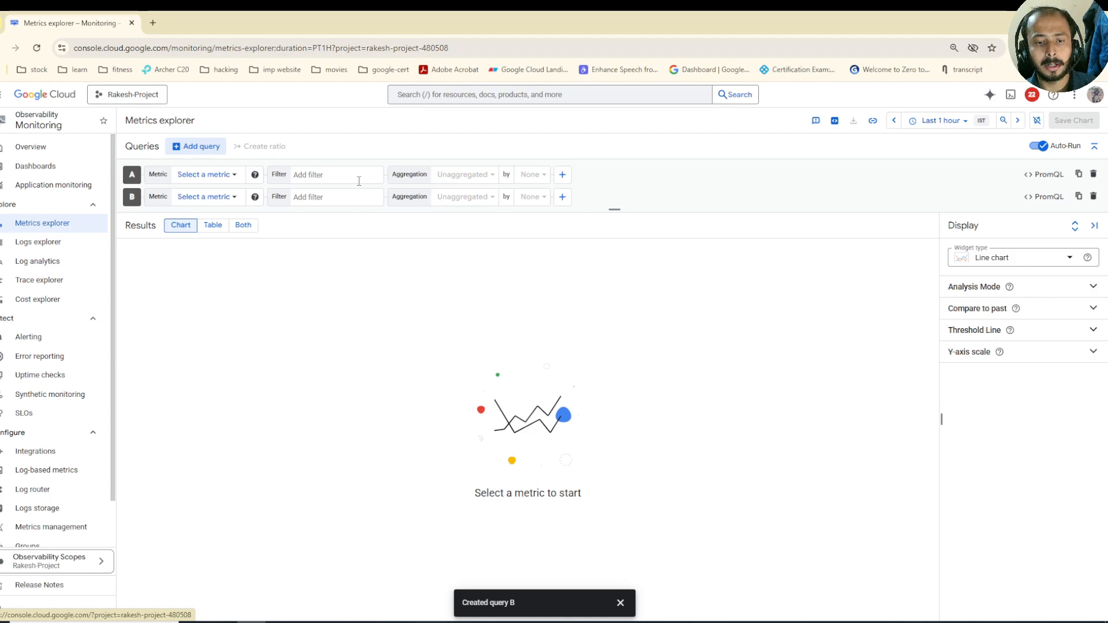
pyautogui.click(621, 601)
pyautogui.click(1093, 173)
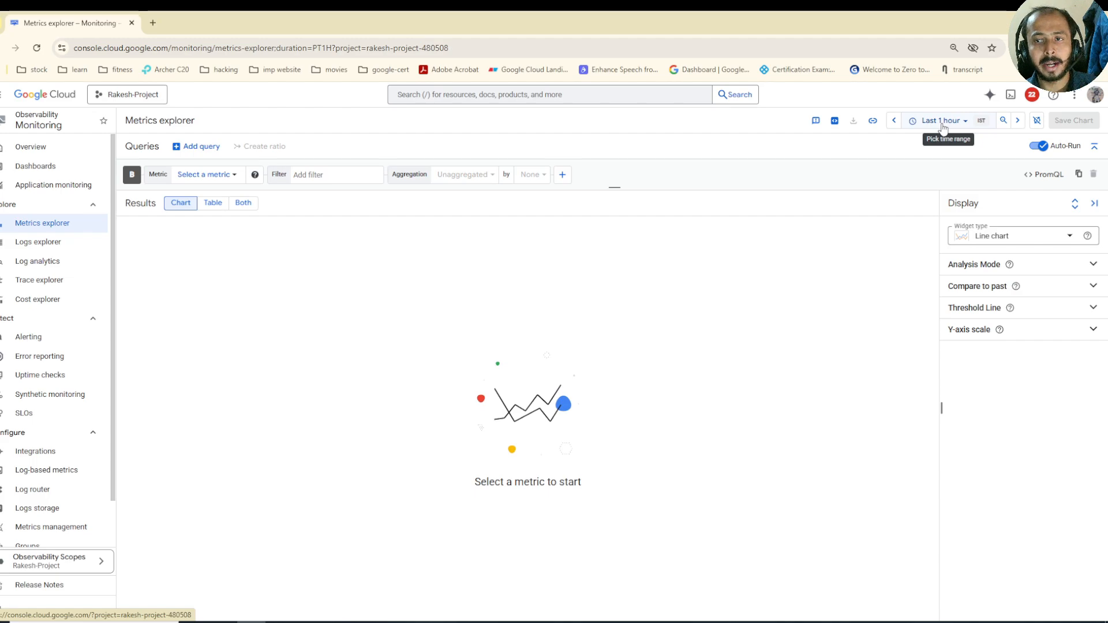
# Step: Review the time range choices, including the custom start and end times, and close them without applying anything
pyautogui.click(943, 122)
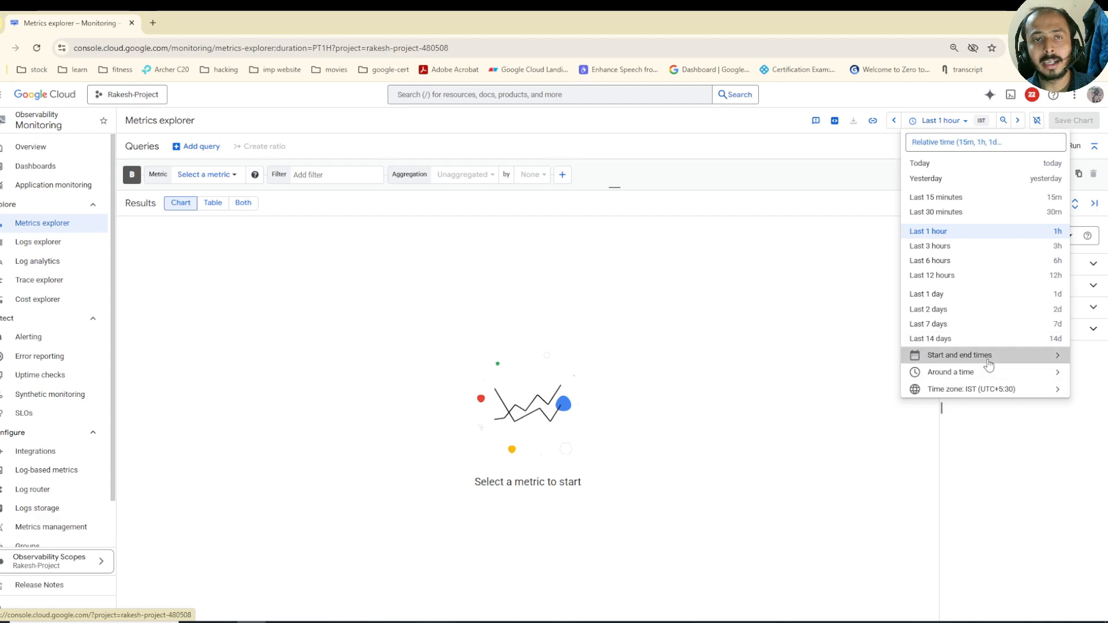
pyautogui.click(988, 356)
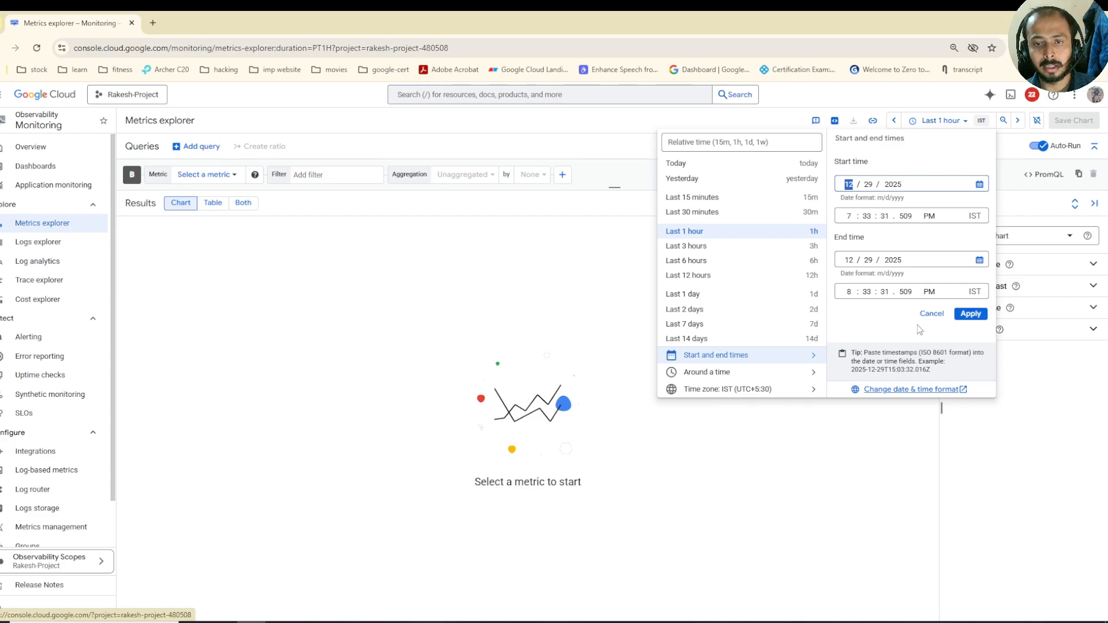
pyautogui.click(507, 289)
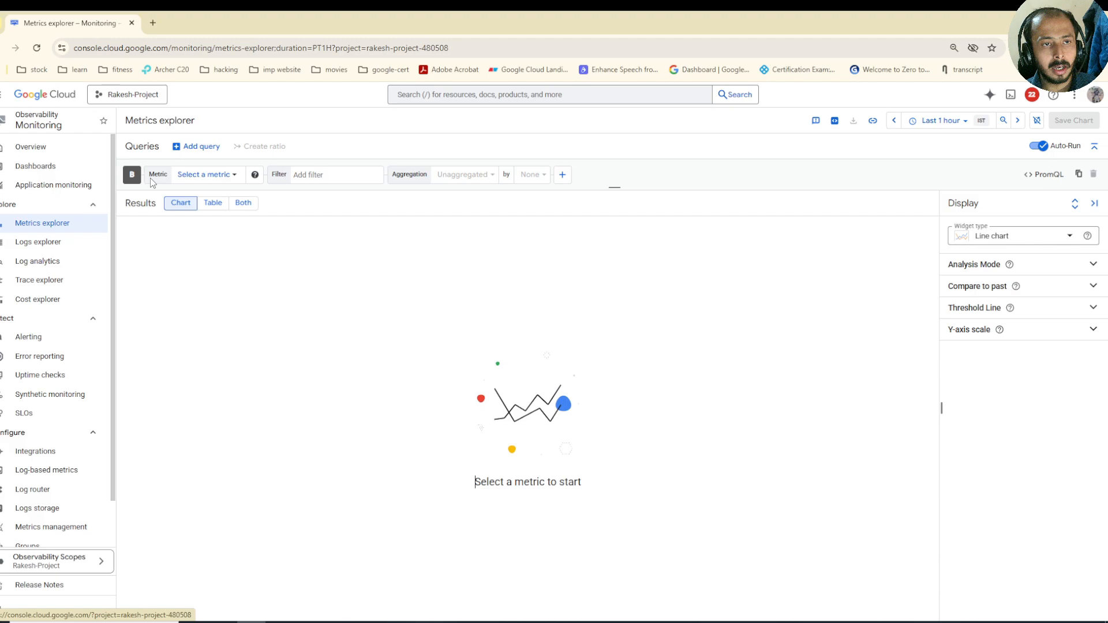
# Step: Browse the resources available for the query's metric and the metric categories under VM Instance
pyautogui.click(217, 180)
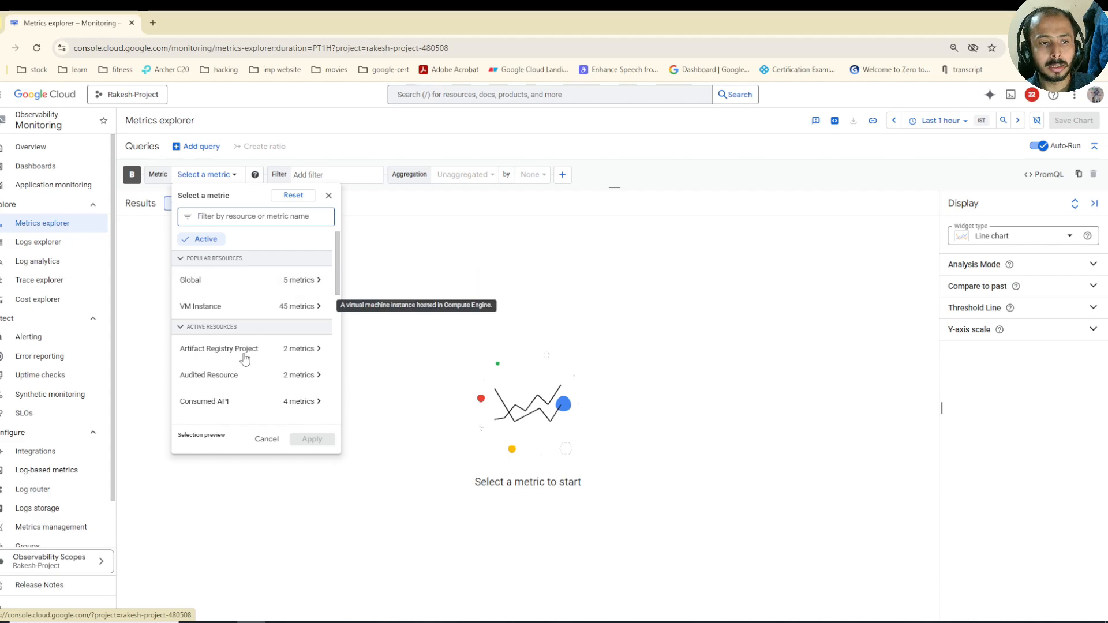
pyautogui.scroll(-5, 243, 372)
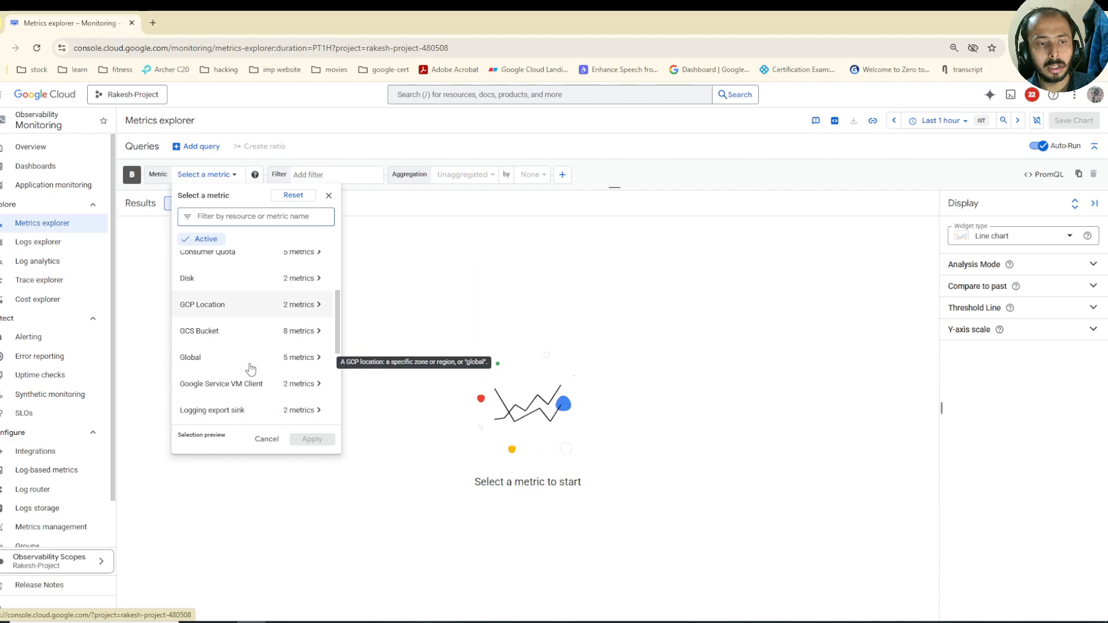
pyautogui.scroll(-3, 249, 366)
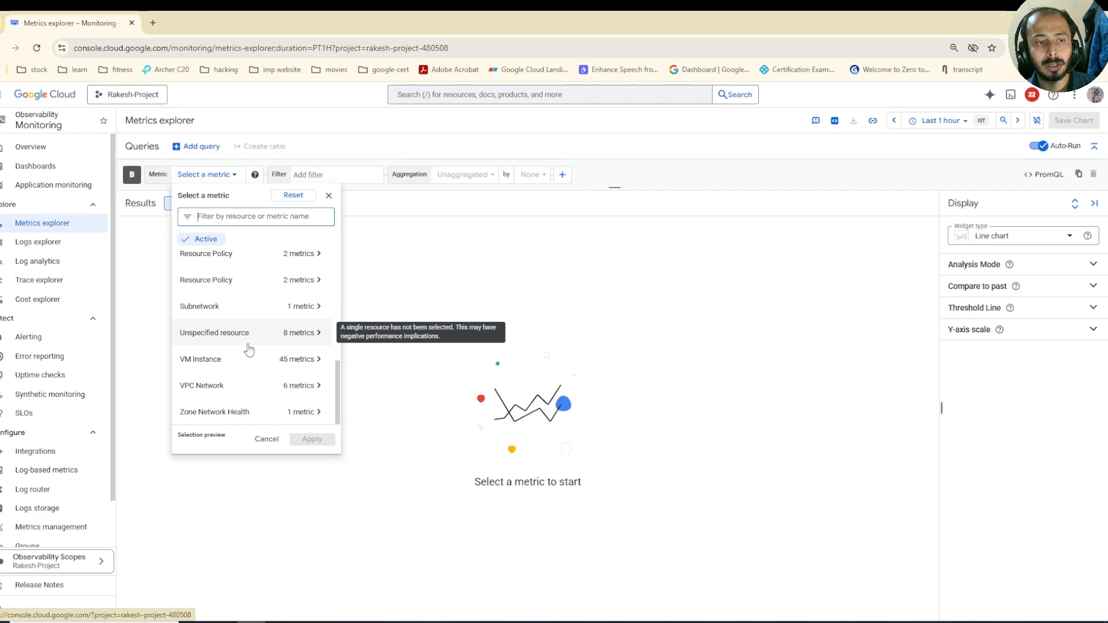
pyautogui.click(306, 365)
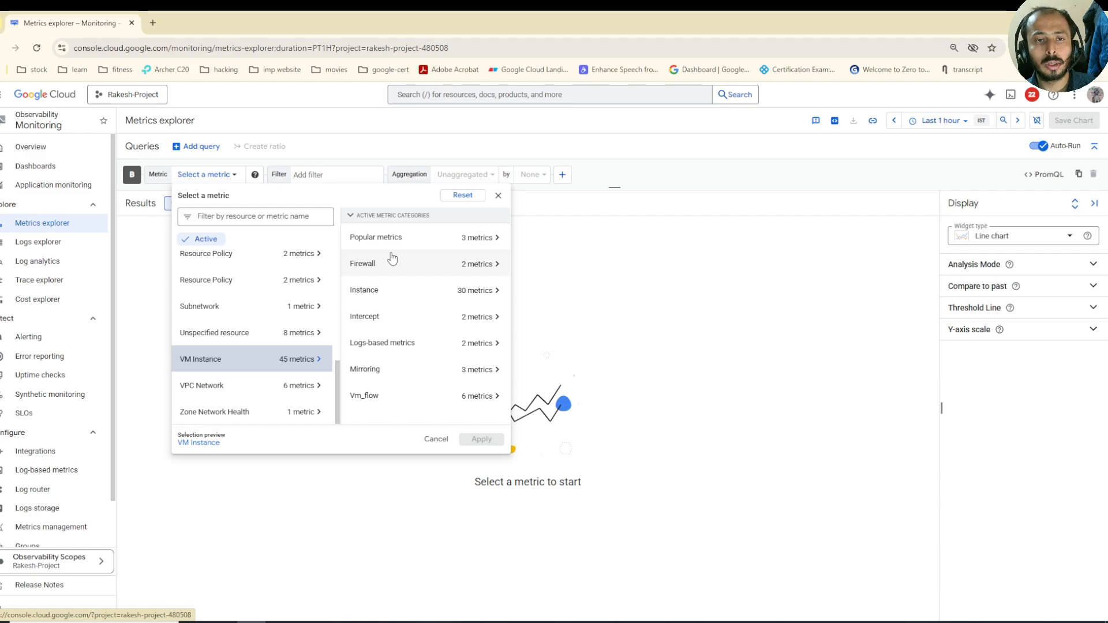
pyautogui.click(328, 179)
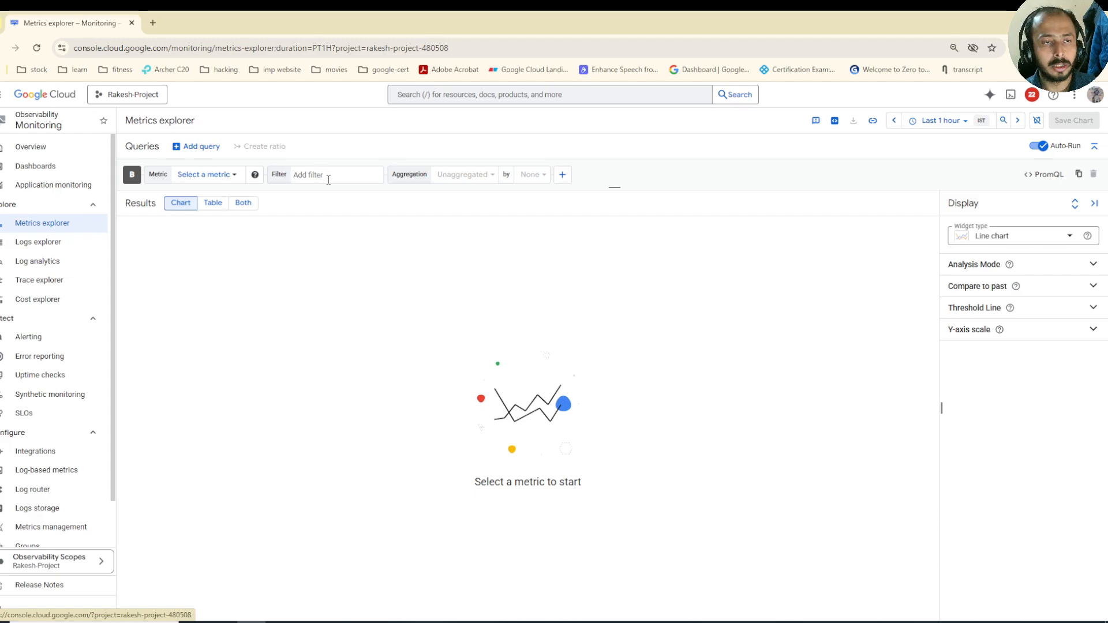
# Step: Set the query's metric to CPU utilization from the Instance category of the VM Instance resource and apply it
pyautogui.click(229, 181)
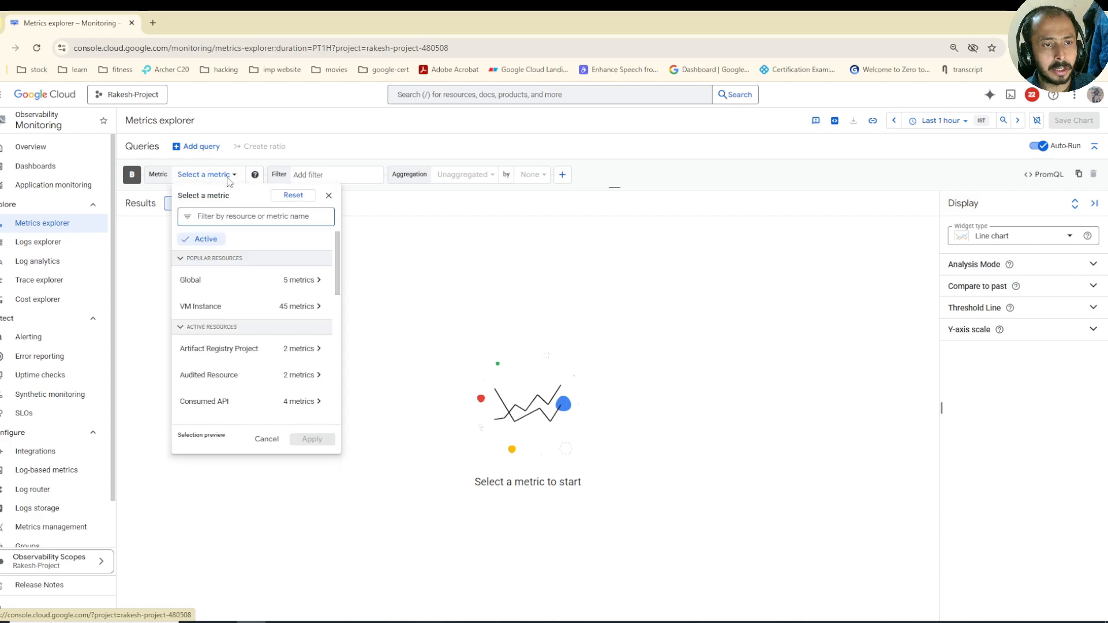
pyautogui.click(262, 312)
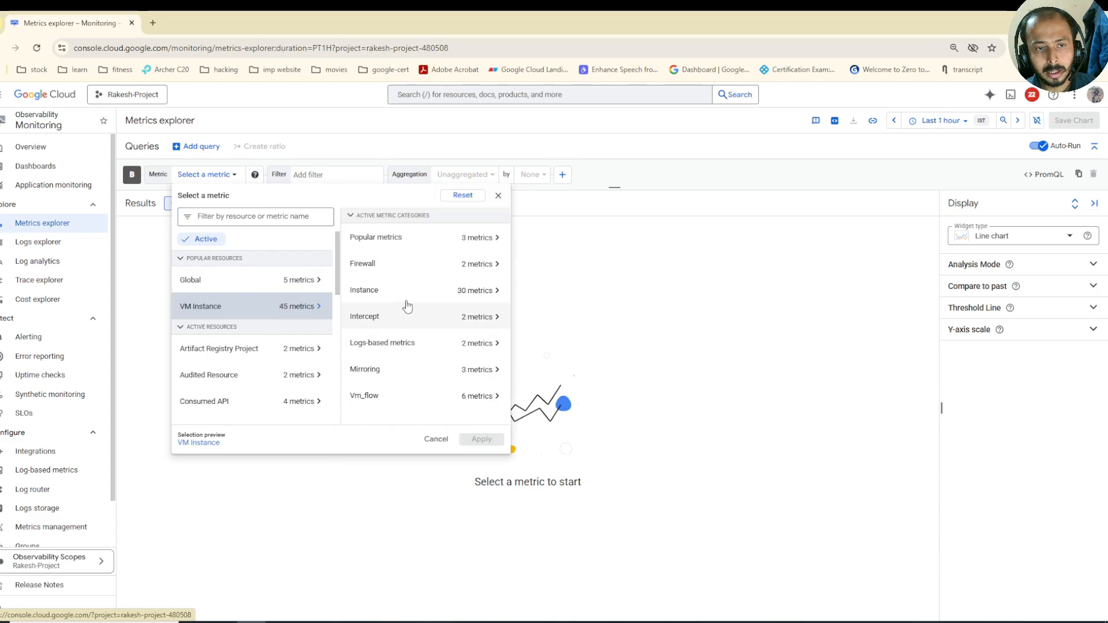
pyautogui.click(420, 292)
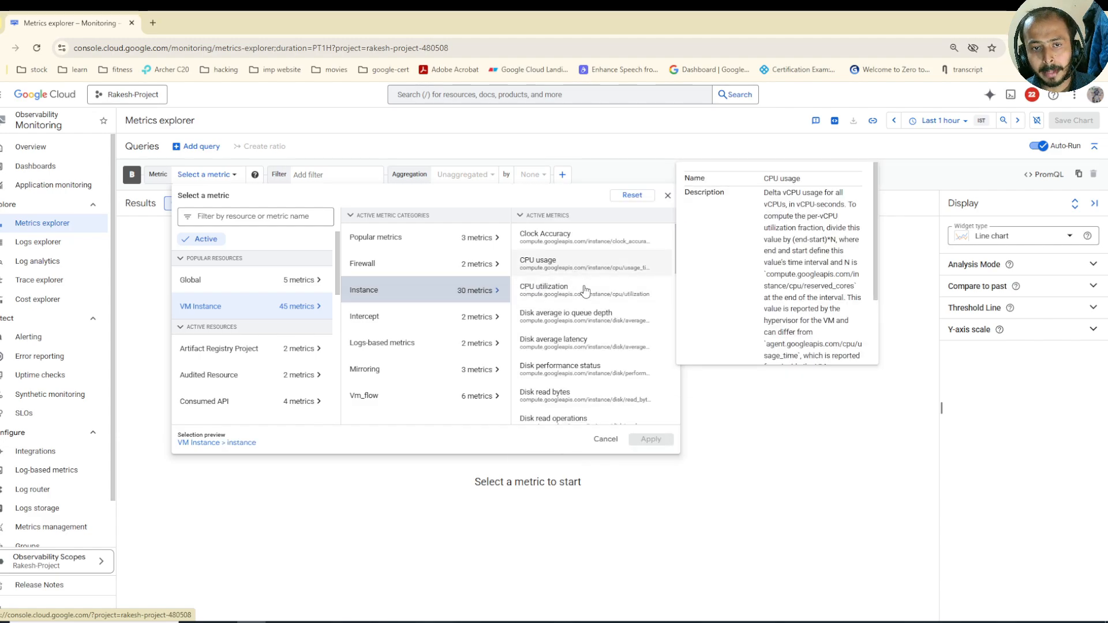
pyautogui.moveTo(585, 297)
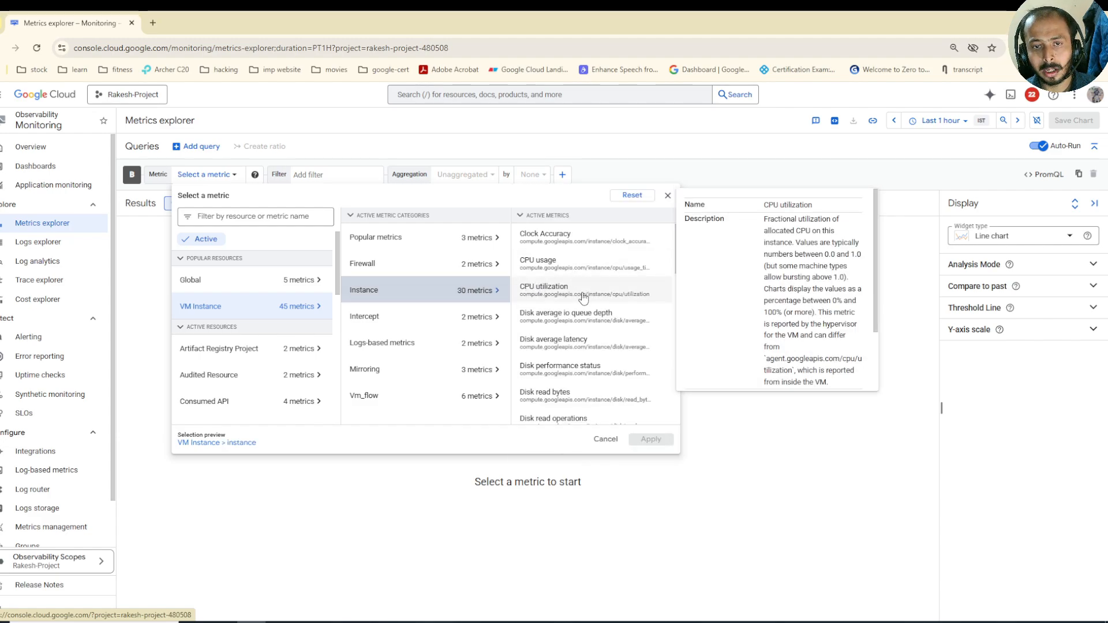
pyautogui.click(583, 297)
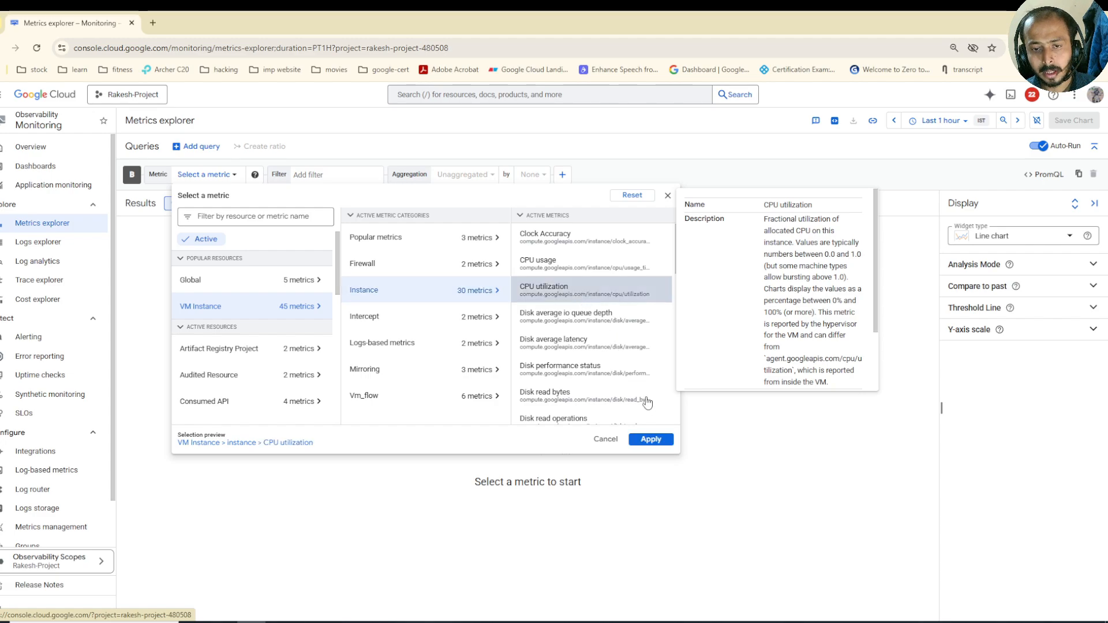
pyautogui.click(652, 440)
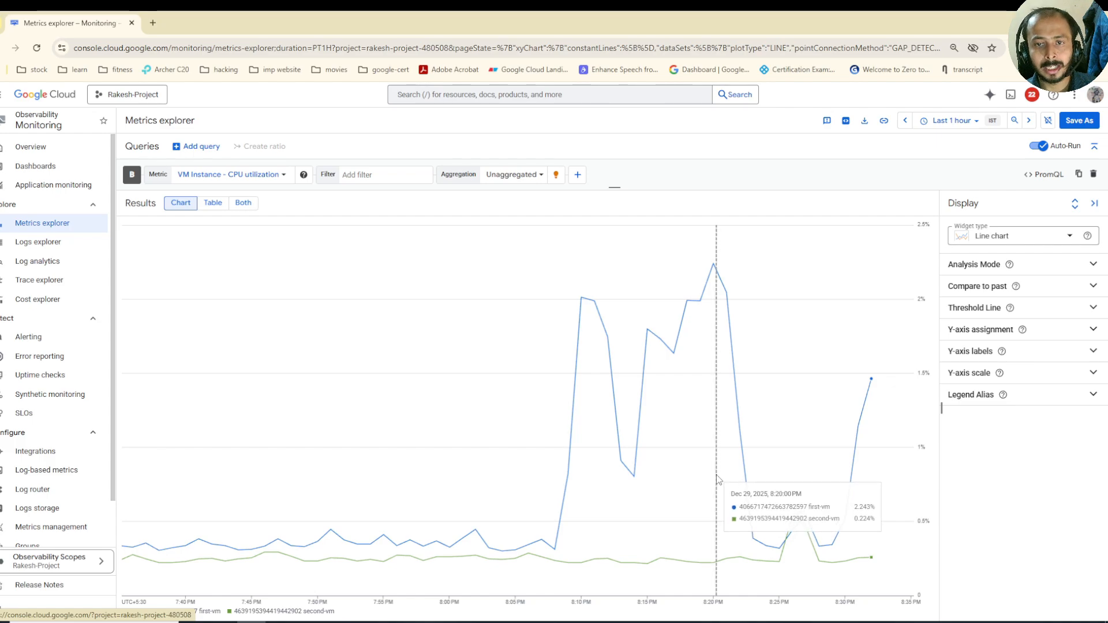
# Step: View the CPU utilization results as a table and as chart plus table, and return to the chart only
pyautogui.click(214, 205)
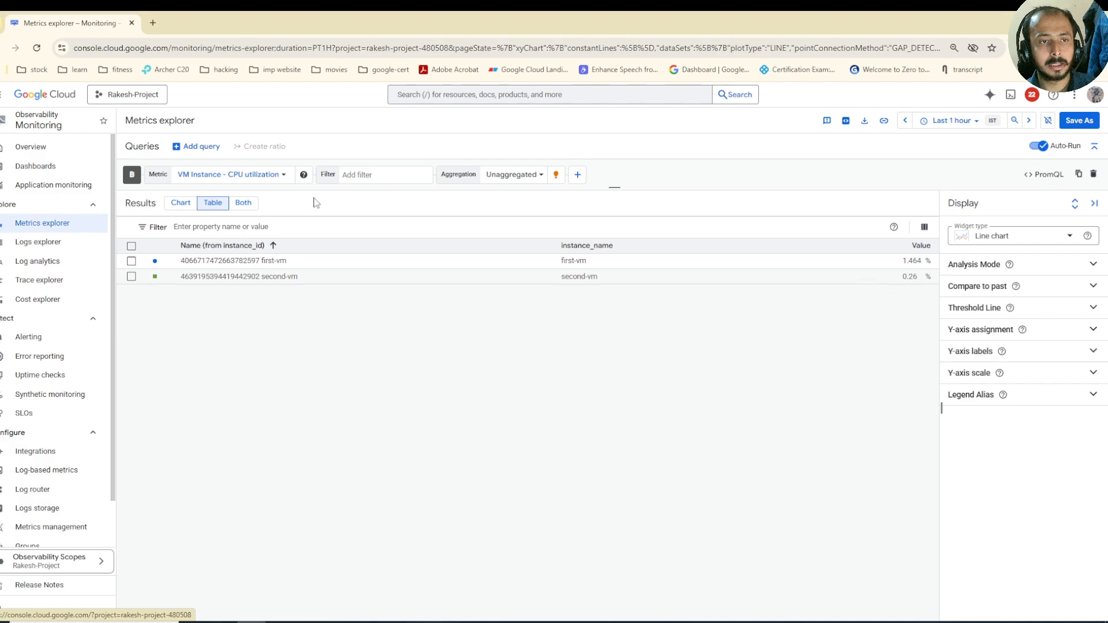
pyautogui.click(252, 207)
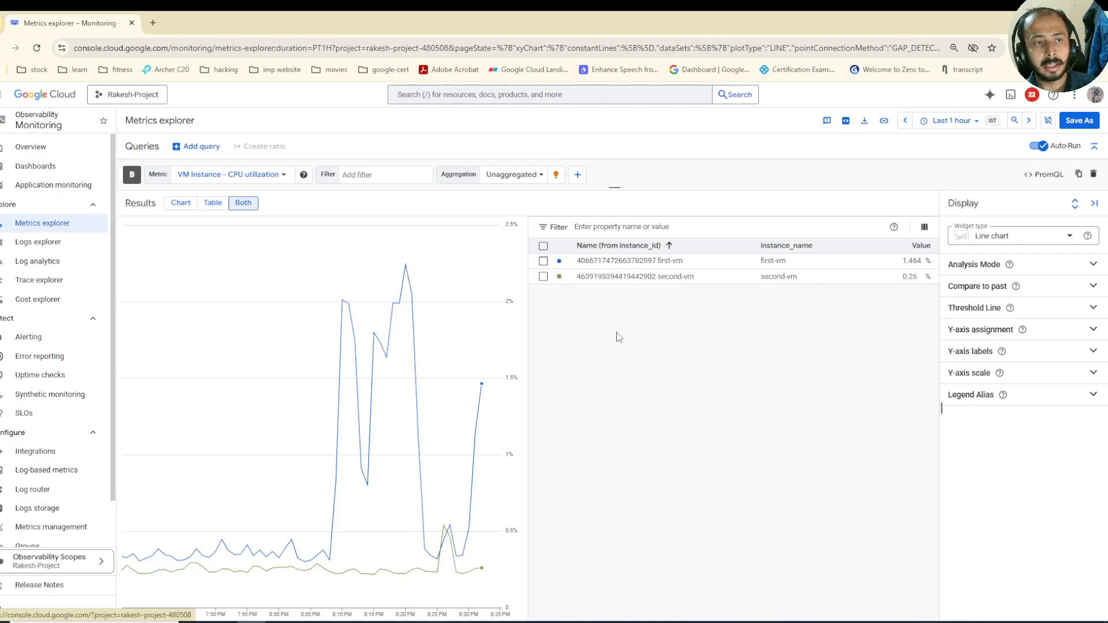
pyautogui.moveTo(345, 366)
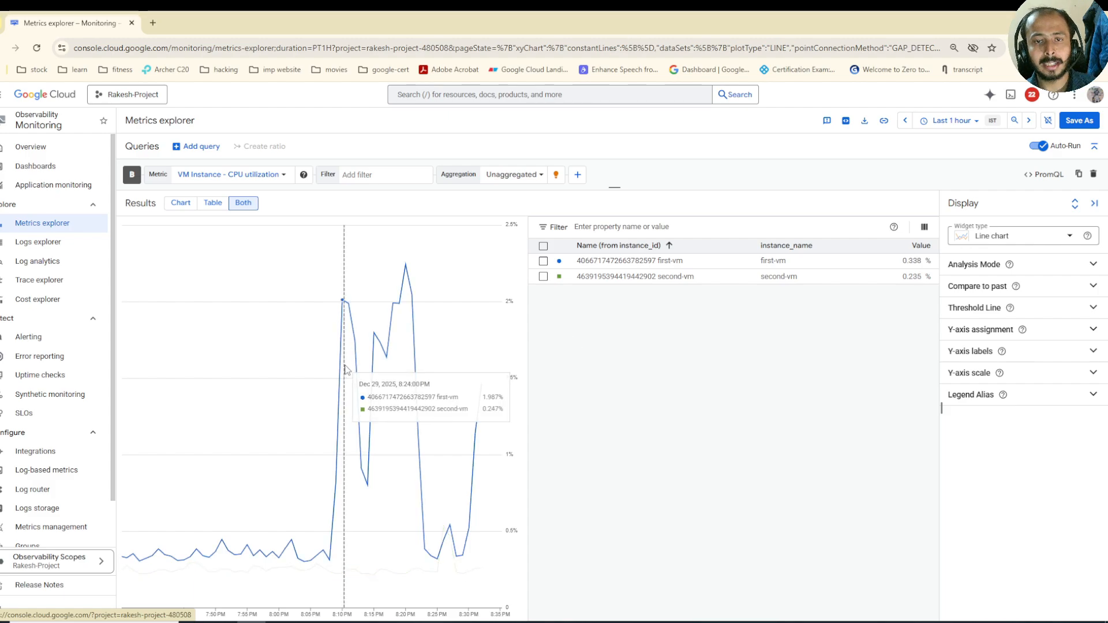
pyautogui.click(180, 205)
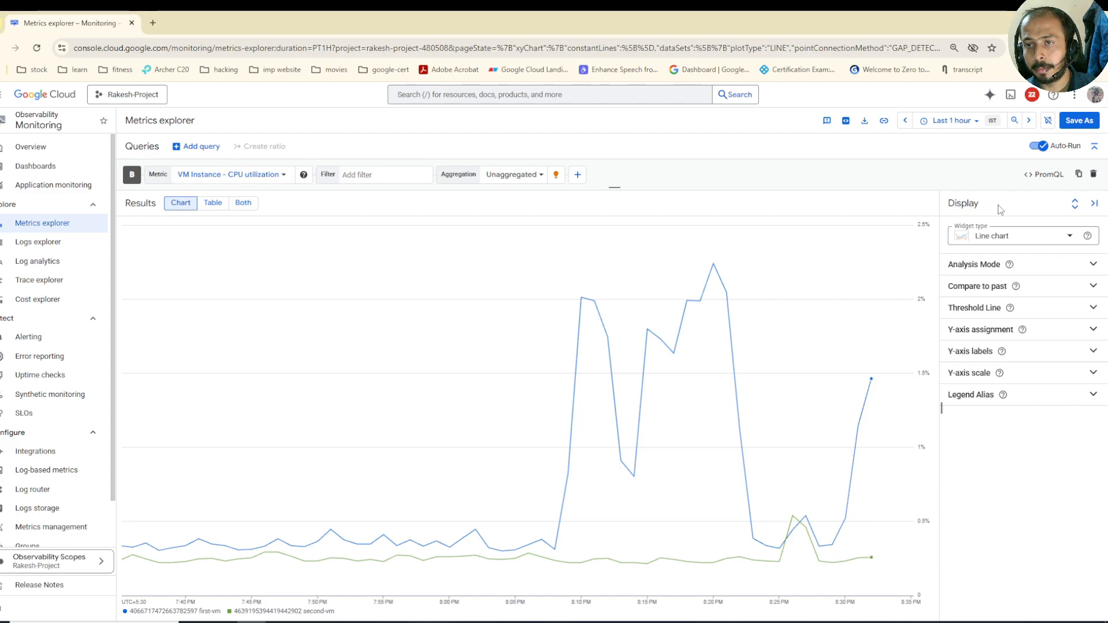
# Step: Change the widget type to Stacked bar chart and inspect the per-VM values of its bars
pyautogui.click(1040, 241)
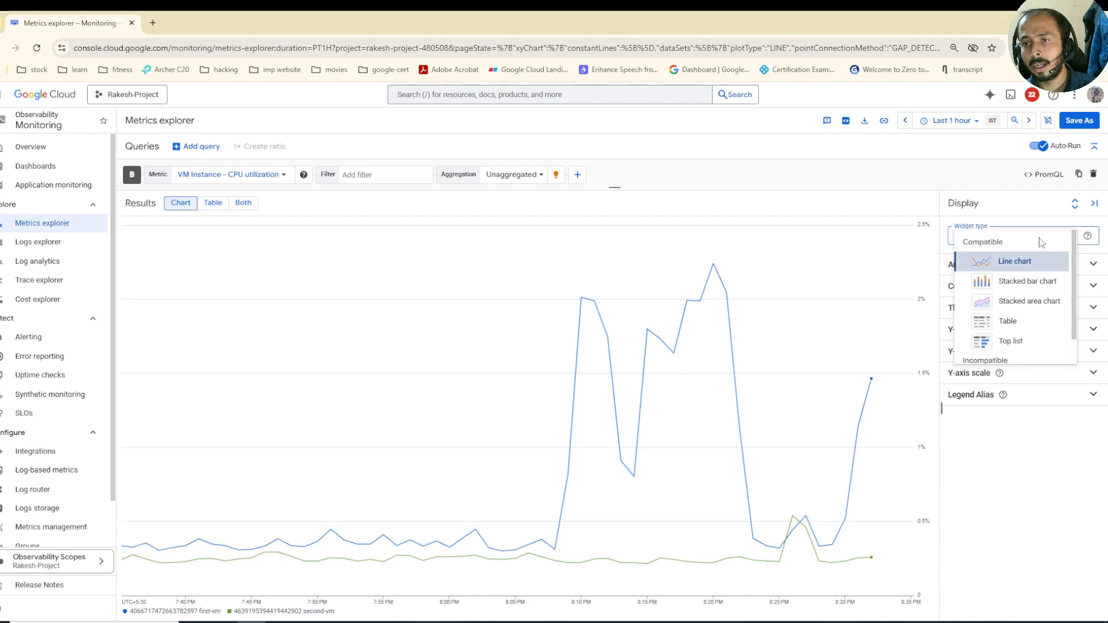
pyautogui.click(1021, 281)
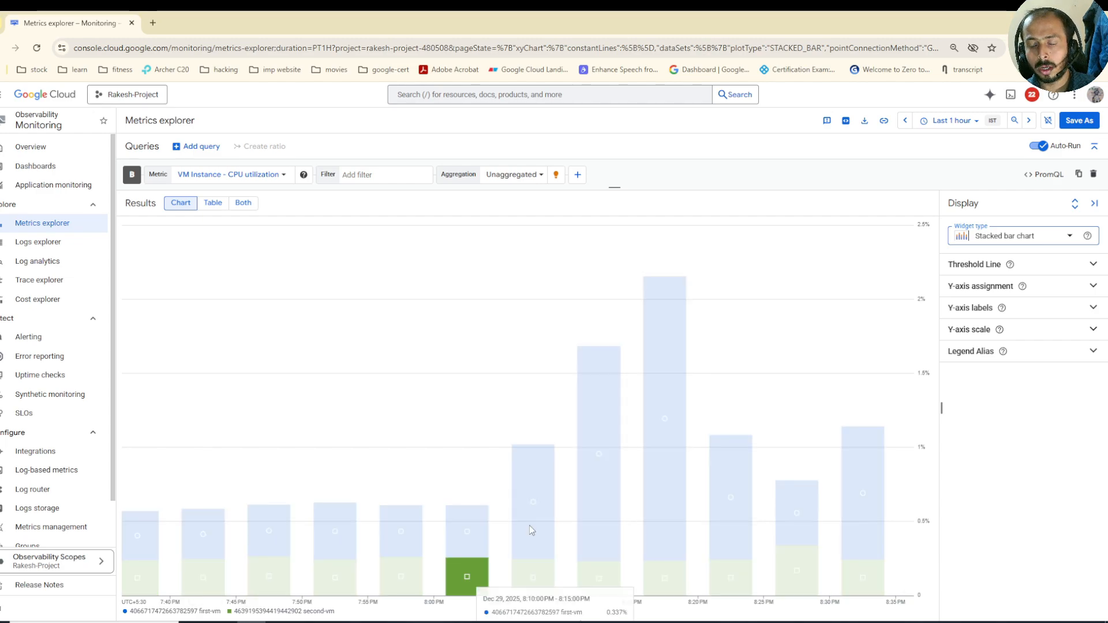
pyautogui.moveTo(734, 570)
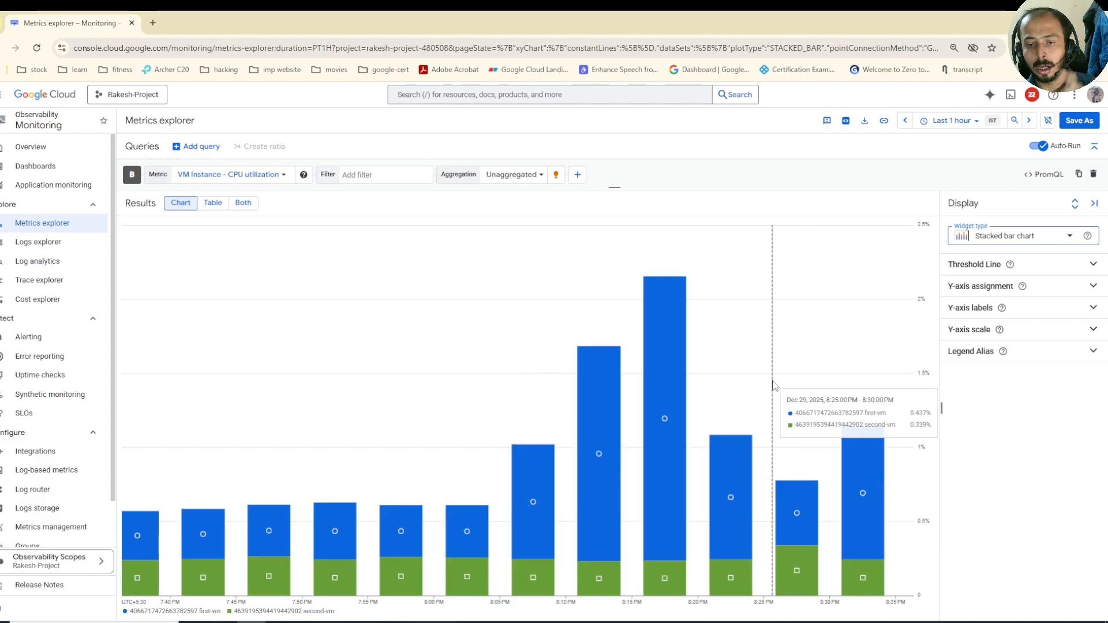
# Step: Review the other compatible and incompatible widget types, keep Stacked bar chart, and expand the Threshold Line and Y-axis assignment settings
pyautogui.click(1033, 236)
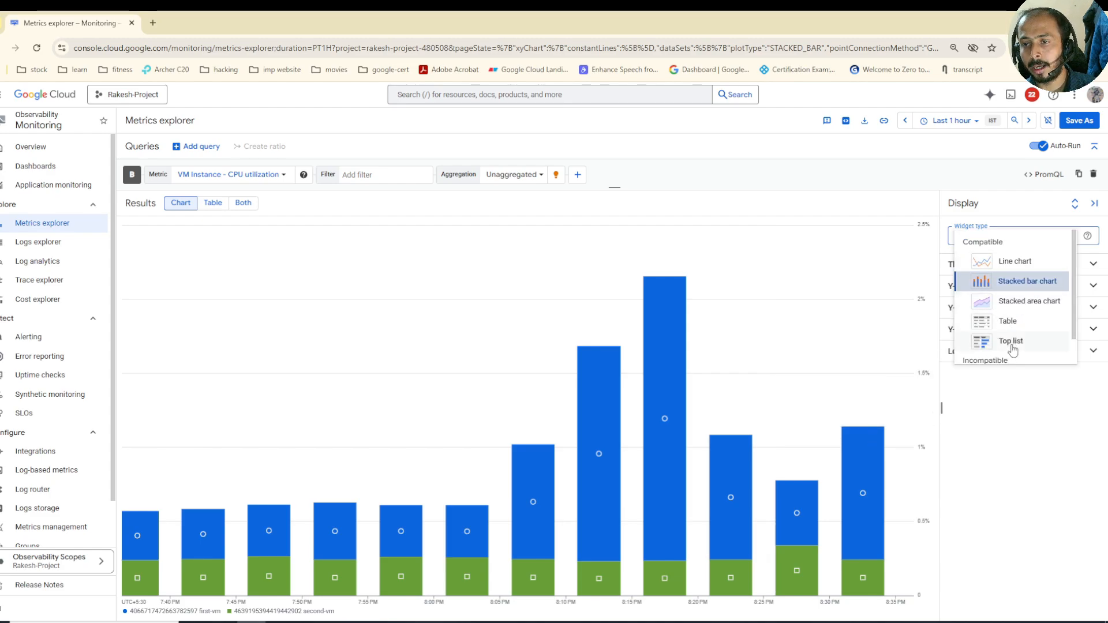
pyautogui.scroll(-1, 1009, 342)
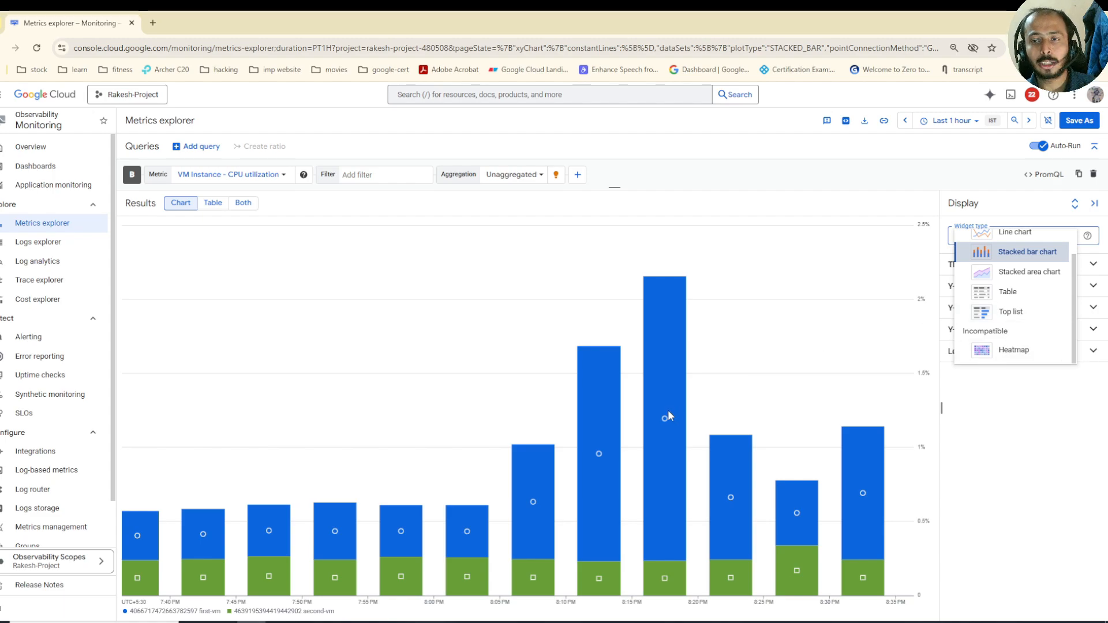
pyautogui.click(1001, 465)
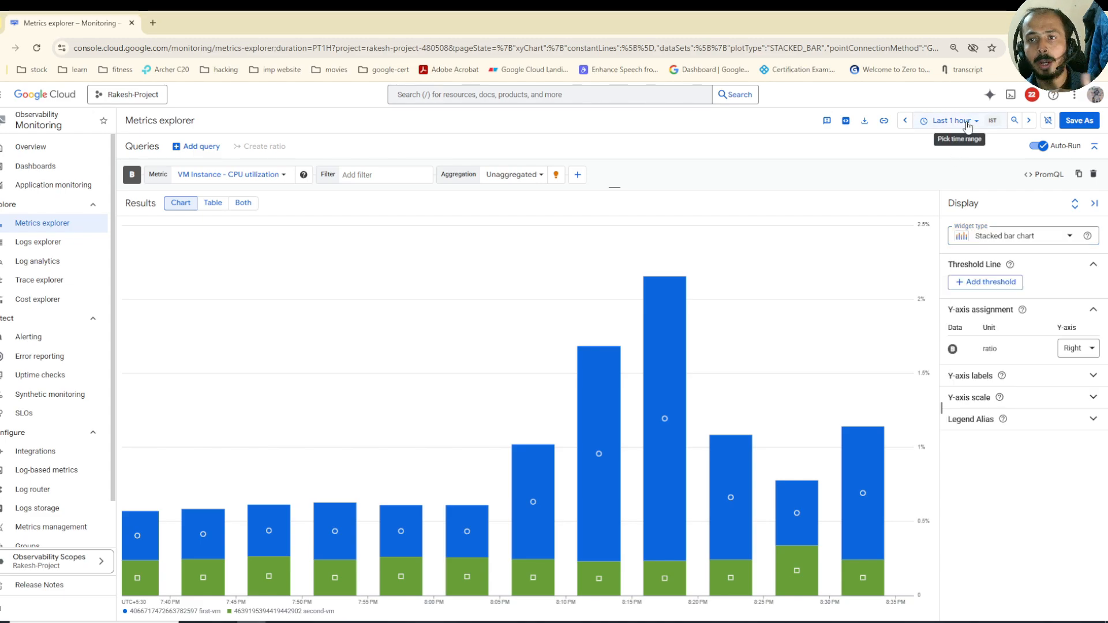
# Step: Set the chart's time range to the last 6 hours and inspect the per-VM CPU values of the tallest bar
pyautogui.click(967, 123)
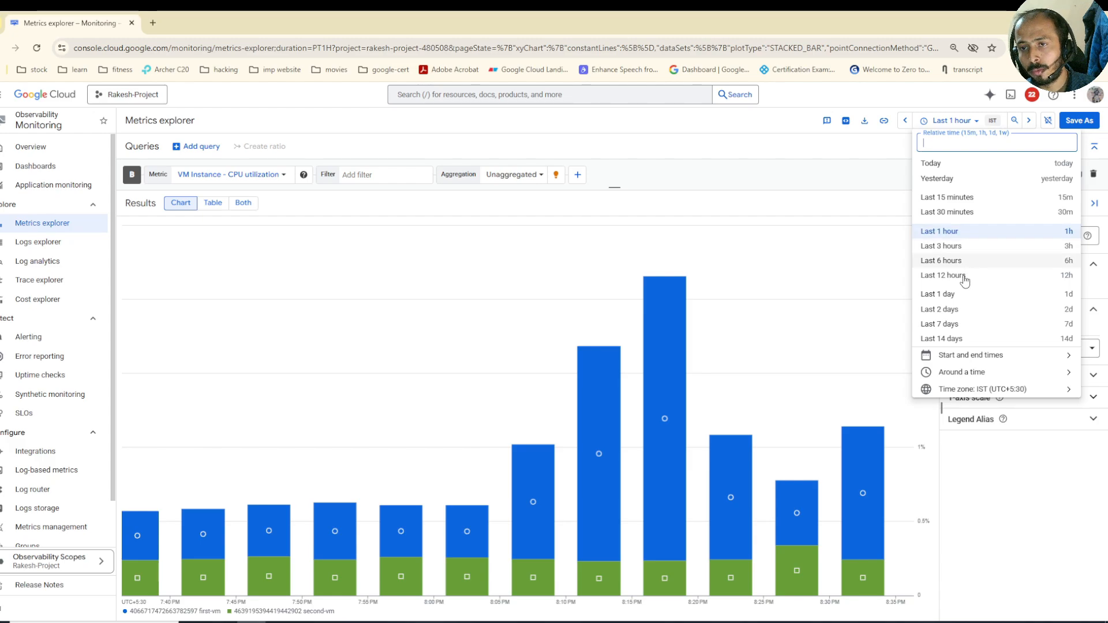
pyautogui.click(953, 262)
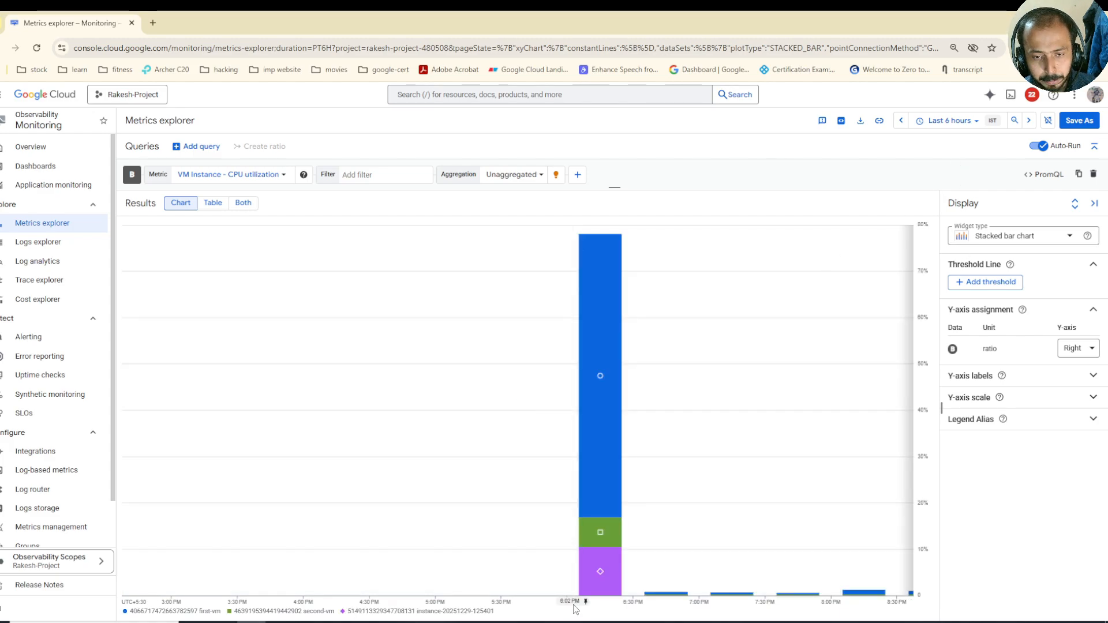
pyautogui.moveTo(609, 250)
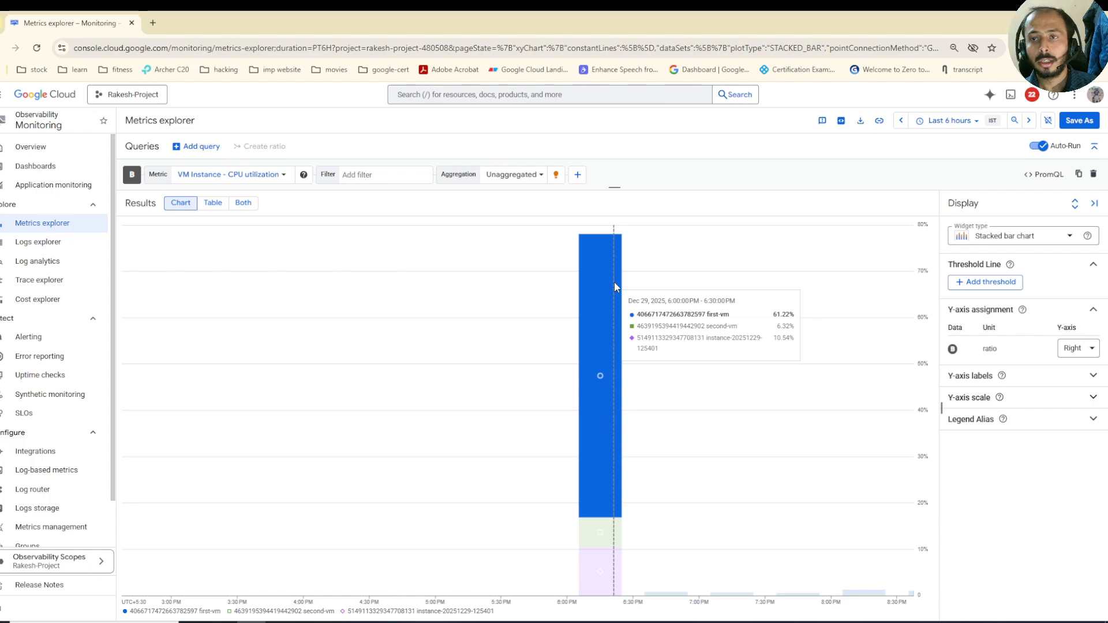
pyautogui.click(957, 122)
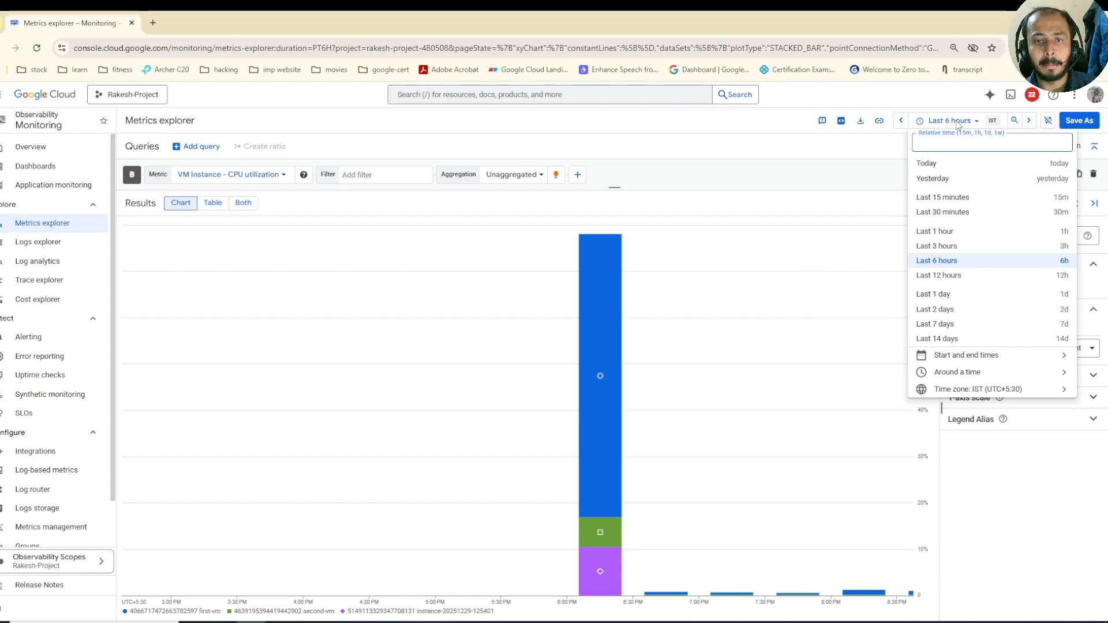
pyautogui.click(597, 352)
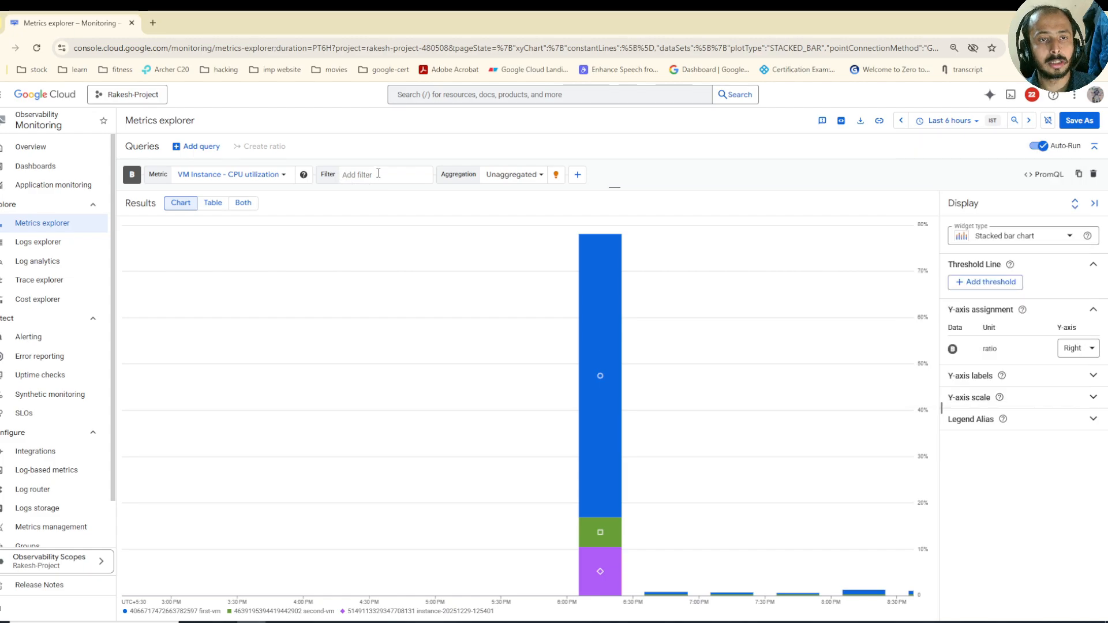
# Step: Filter the CPU utilization query to instance_name equals first-vm
pyautogui.click(377, 175)
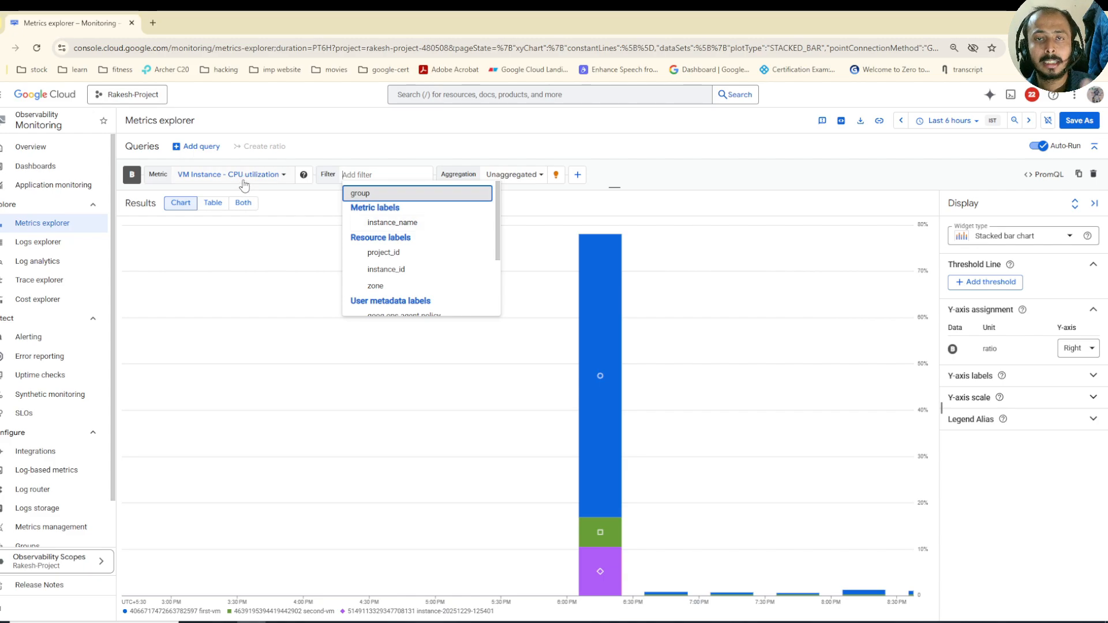
pyautogui.click(399, 222)
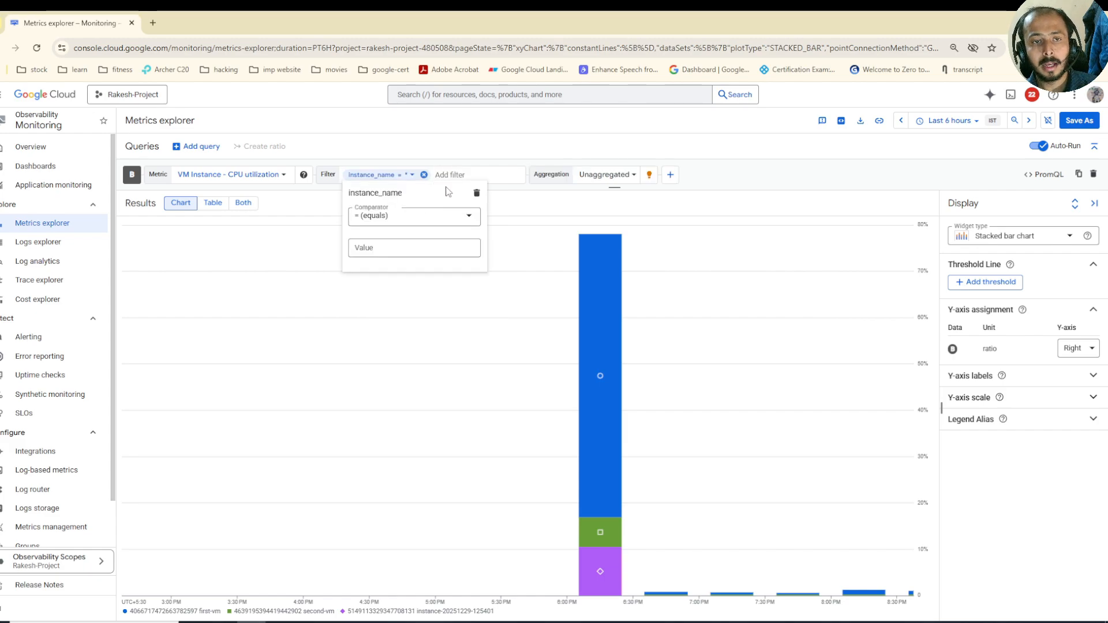
pyautogui.click(393, 249)
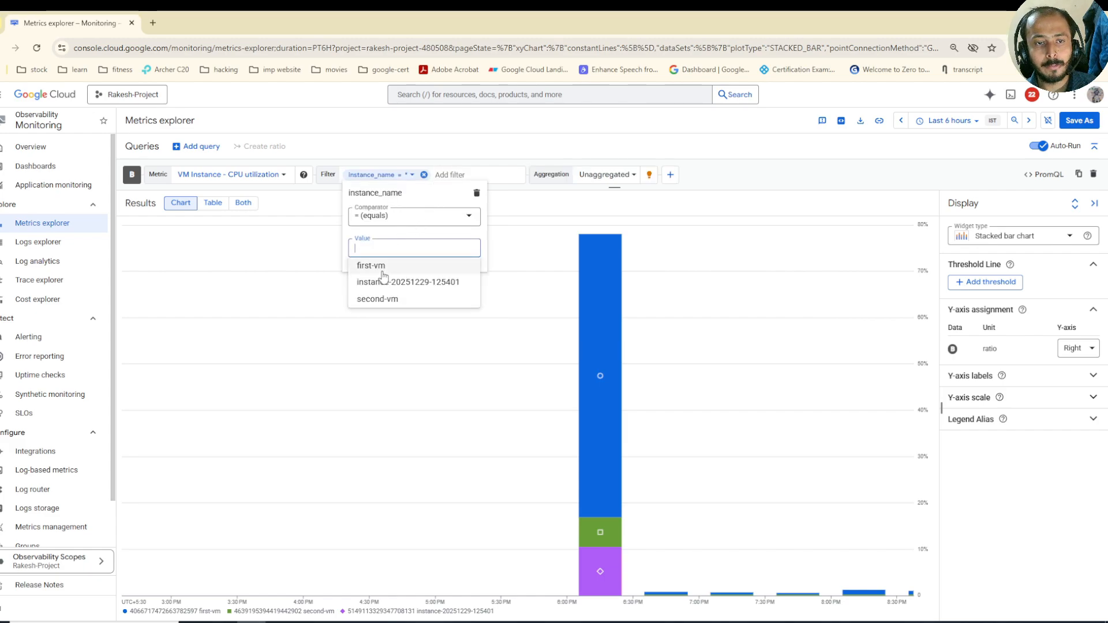
pyautogui.click(372, 266)
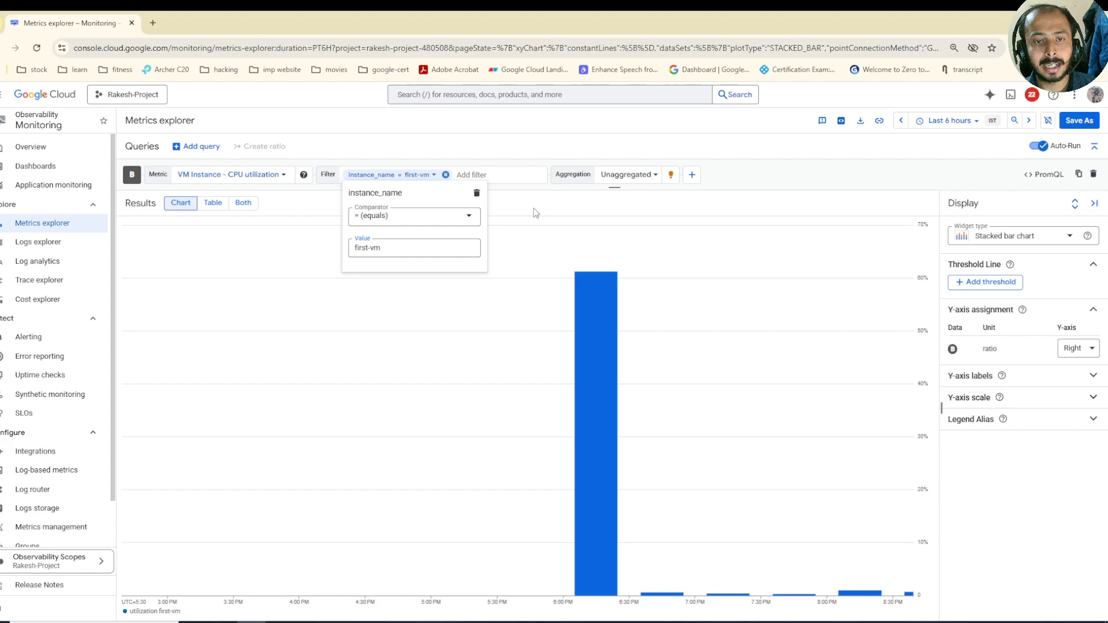
pyautogui.click(548, 194)
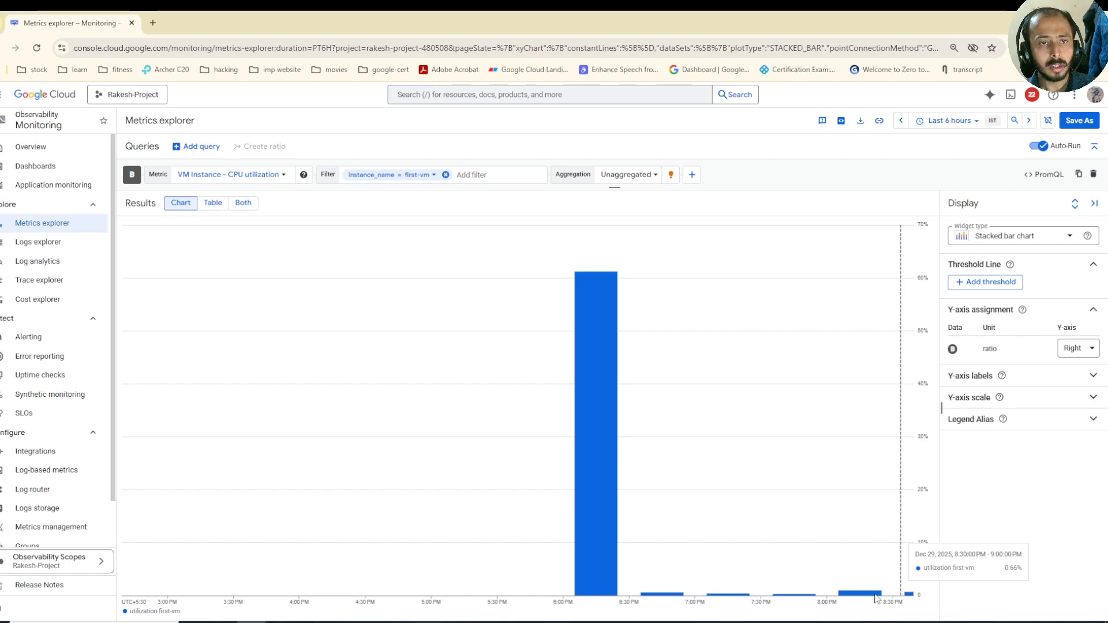
# Step: Review the additional filter labels without adding one, and set the query's aggregation to Max
pyautogui.click(489, 175)
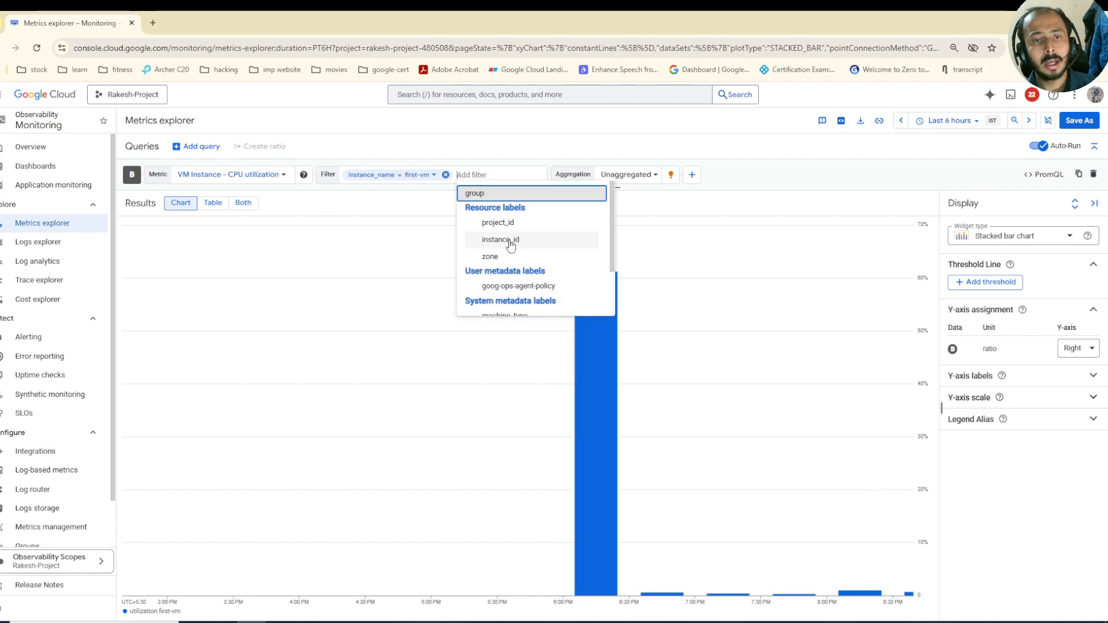
pyautogui.click(577, 177)
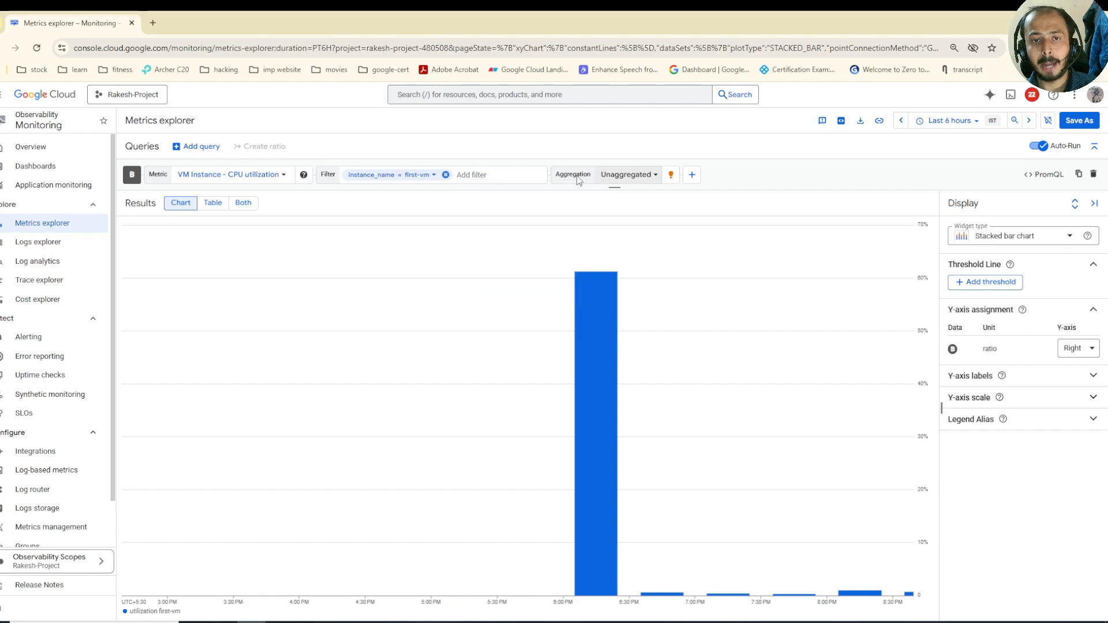
pyautogui.click(634, 176)
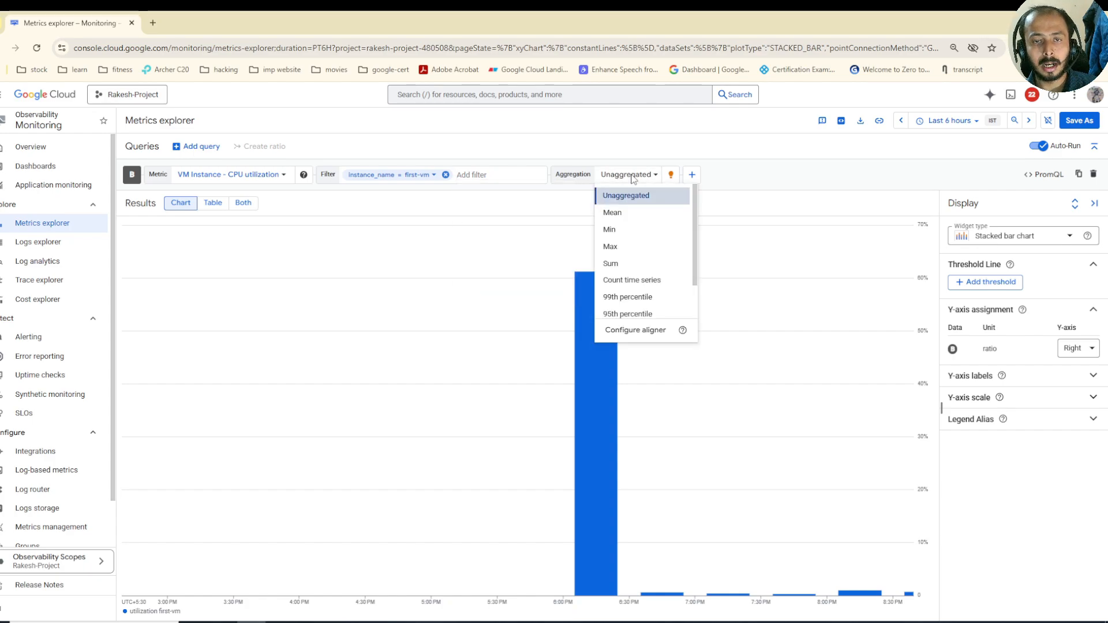
pyautogui.moveTo(620, 254)
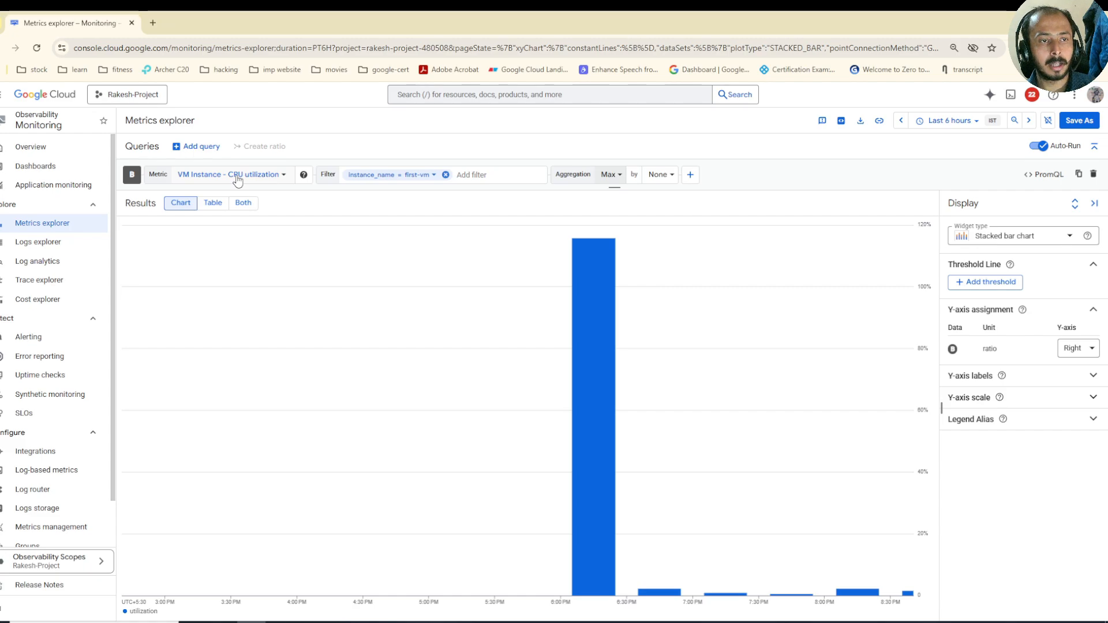
# Step: Change the query's metric to Uptime from the VM Instance resource's Instance category
pyautogui.click(237, 175)
pyautogui.scroll(-5, 557, 323)
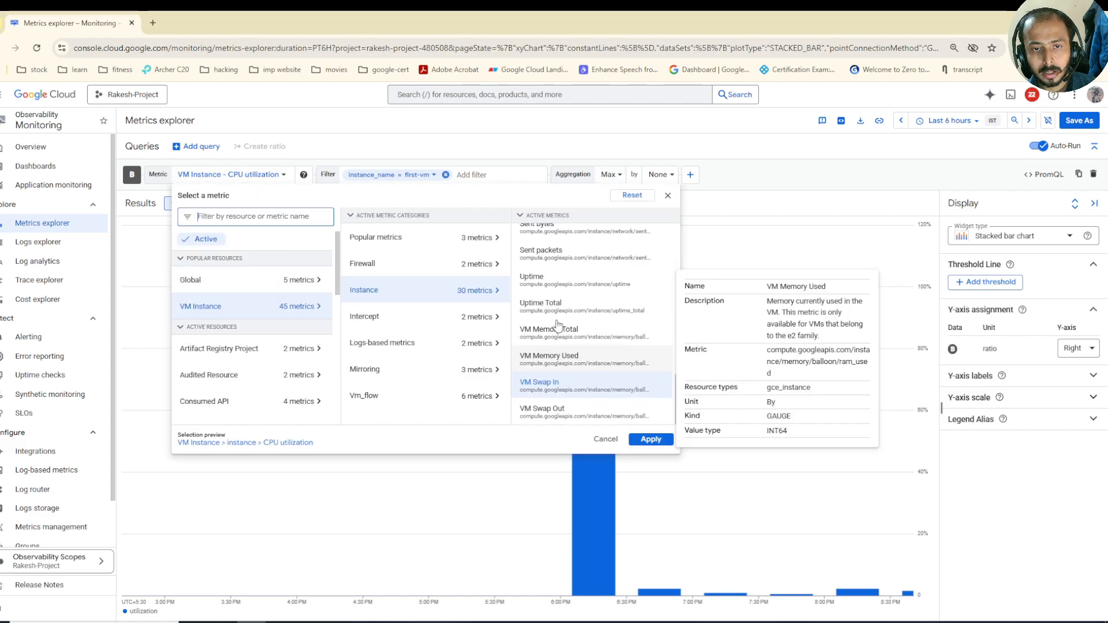
pyautogui.click(556, 282)
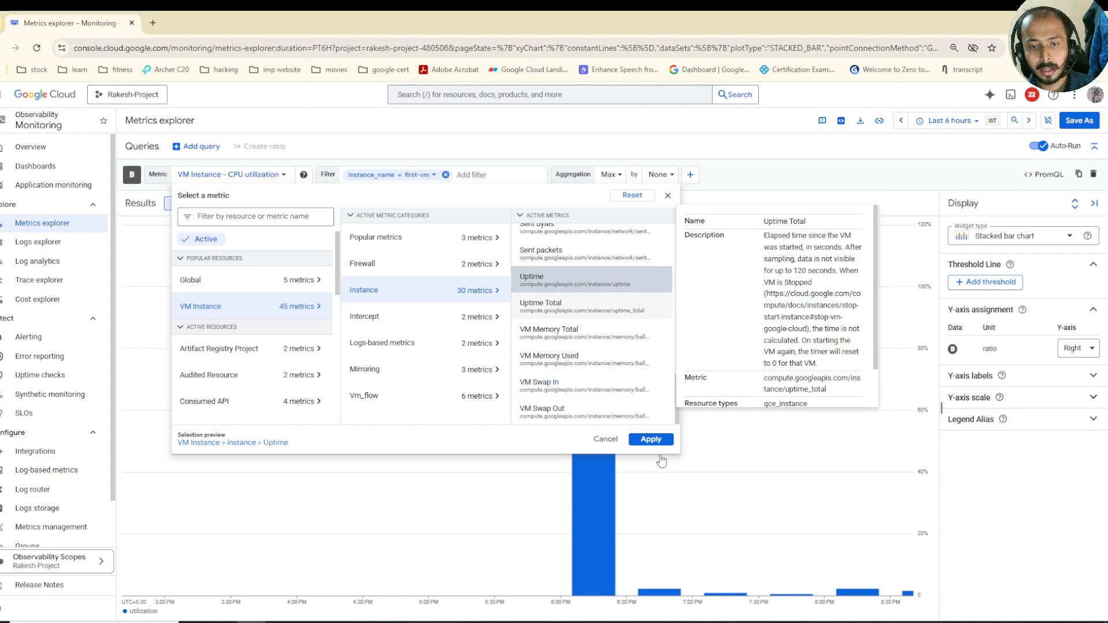
pyautogui.click(650, 440)
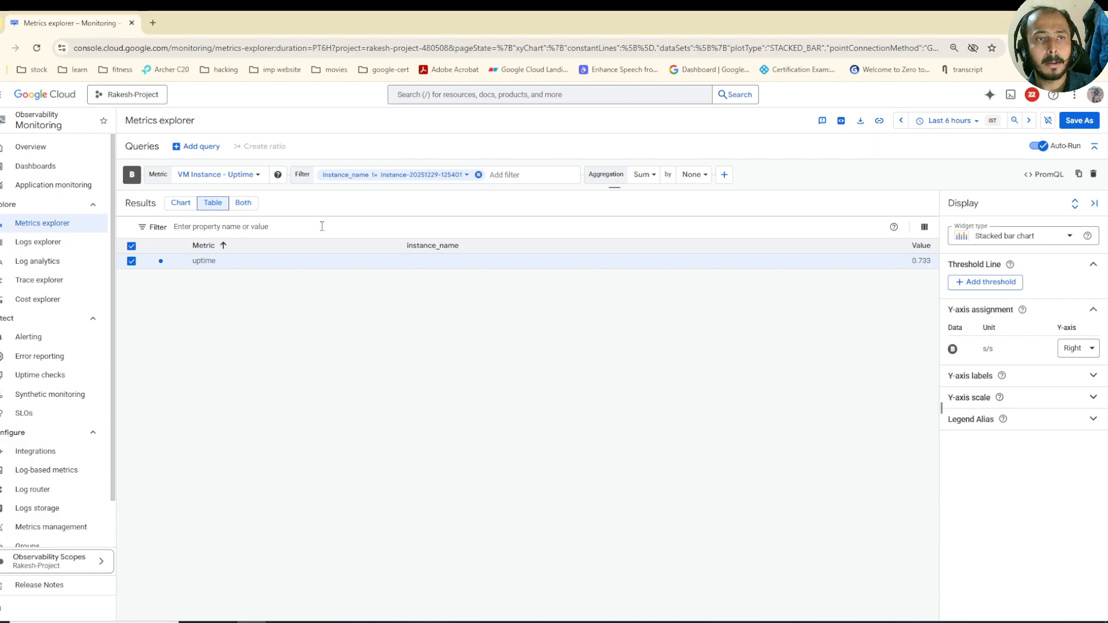
# Step: Browse the active resources available for metric selection, such as GCS Bucket and VPC Network, and keep the current metric
pyautogui.click(219, 175)
pyautogui.scroll(-1, 232, 378)
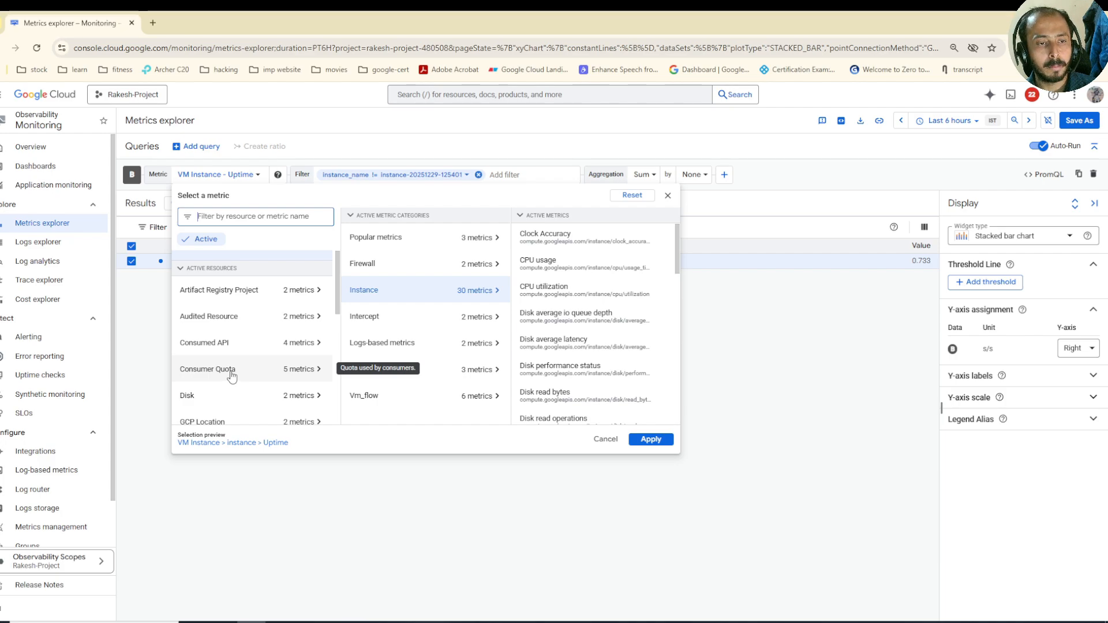
pyautogui.scroll(-2, 232, 372)
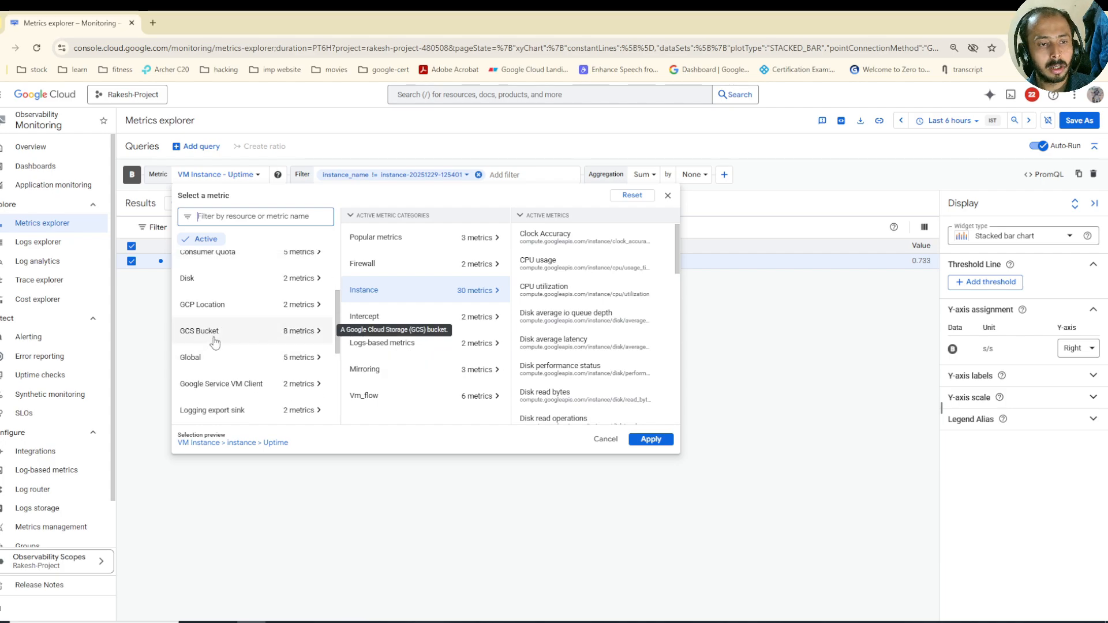
pyautogui.scroll(-1, 222, 375)
pyautogui.scroll(-3, 228, 388)
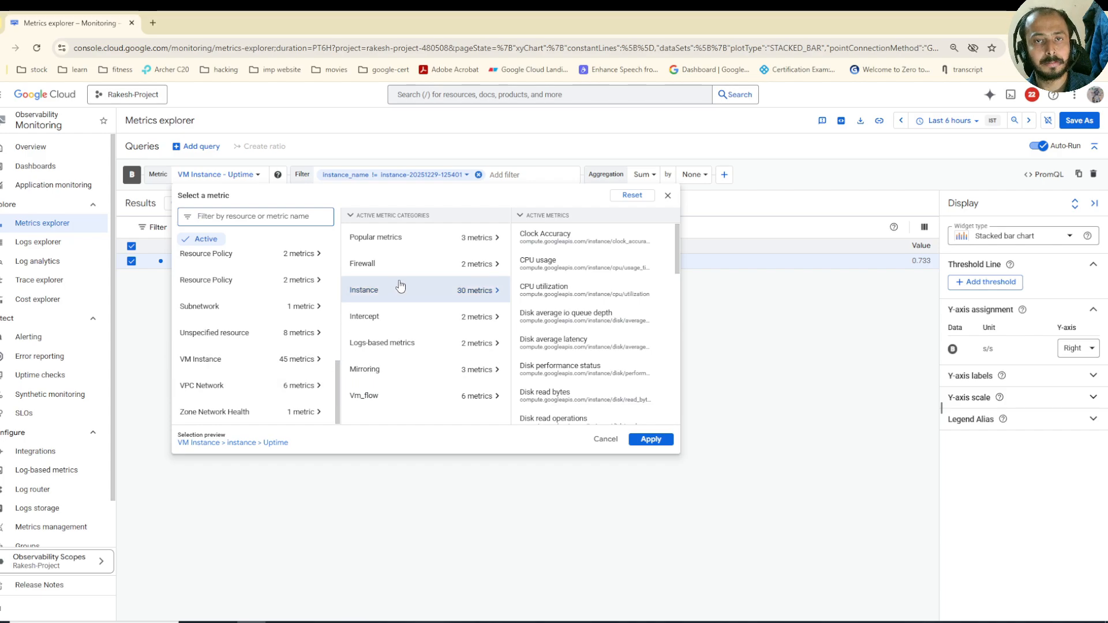
pyautogui.click(606, 439)
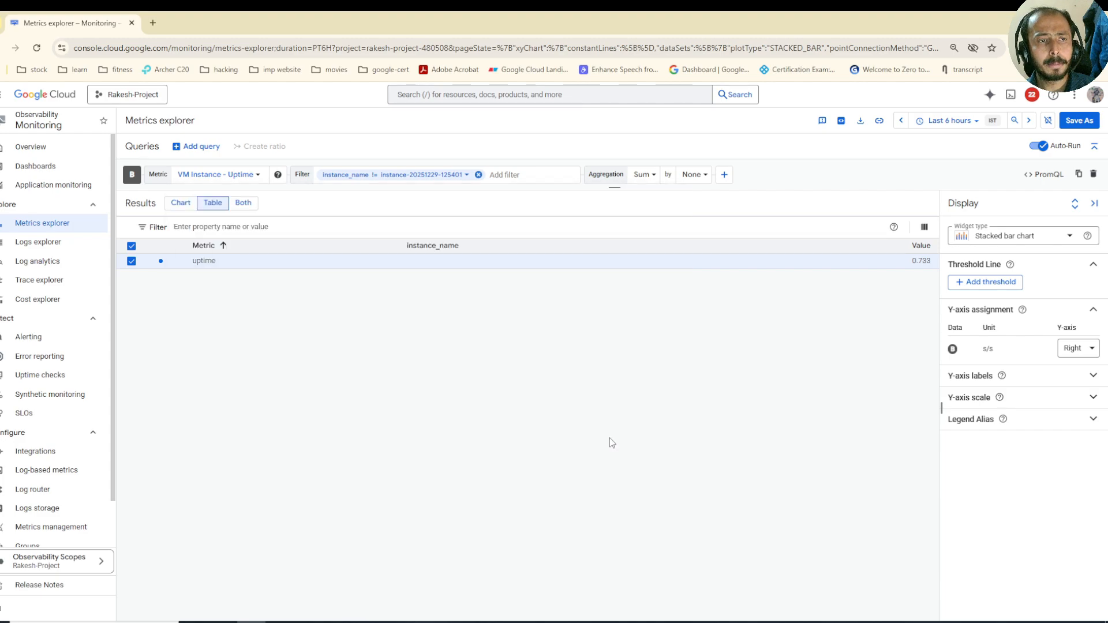